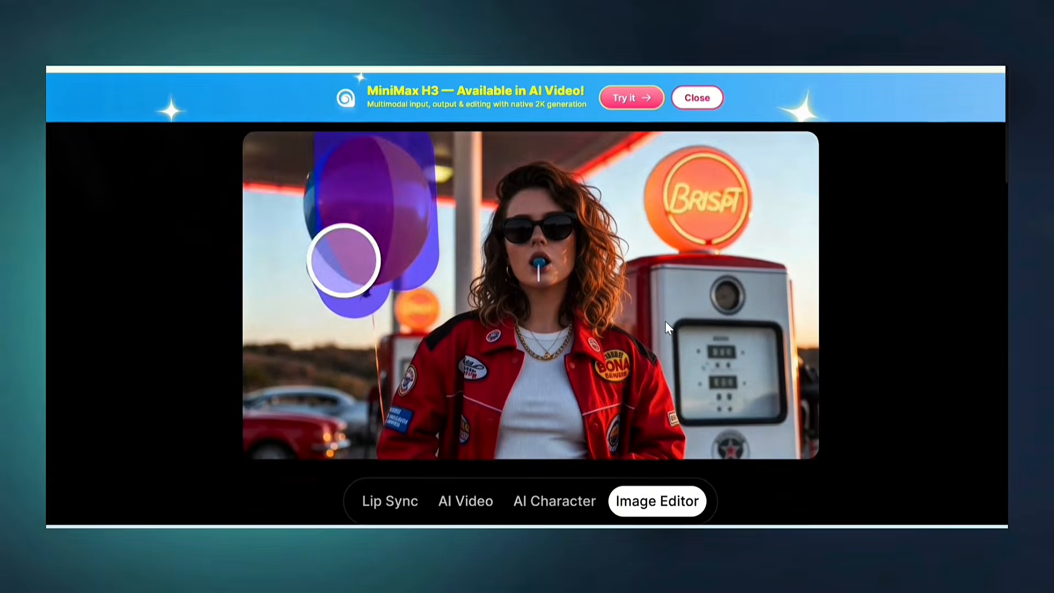
Step: Scroll through the Dzine homepage's Story Video, Avatar and Ads sections to browse the AI video features
scroll(665, 321, "down", 8)
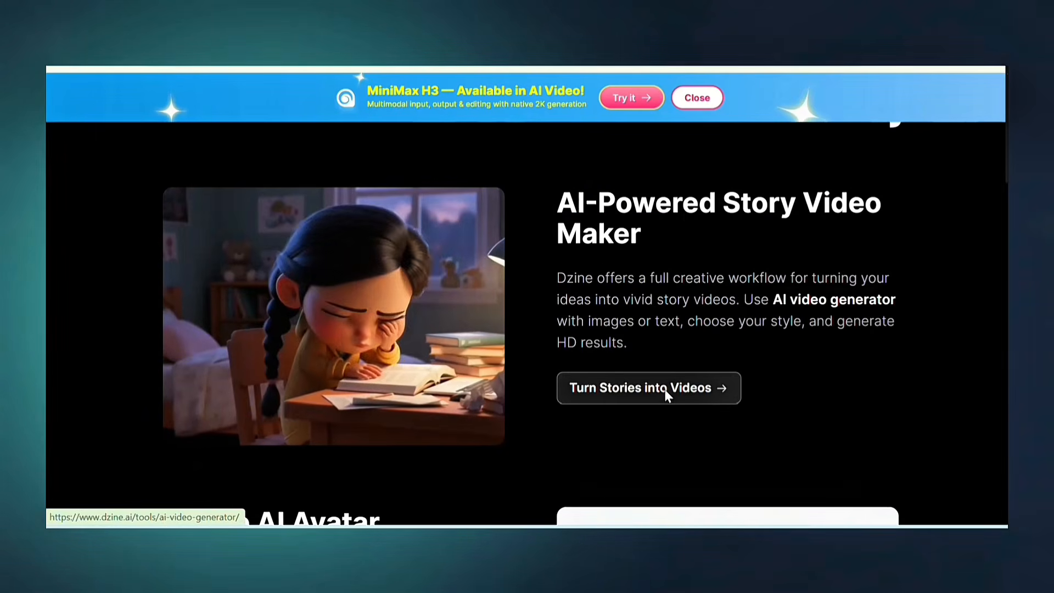
scroll(665, 390, "down", 5)
scroll(666, 394, "down", 5)
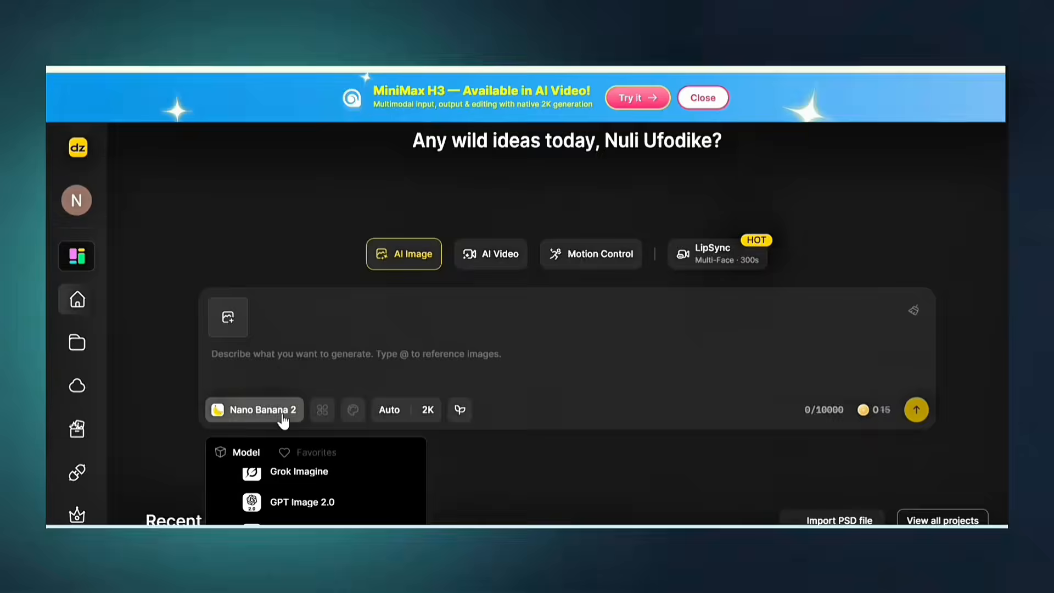
scroll(282, 419, "down", 4)
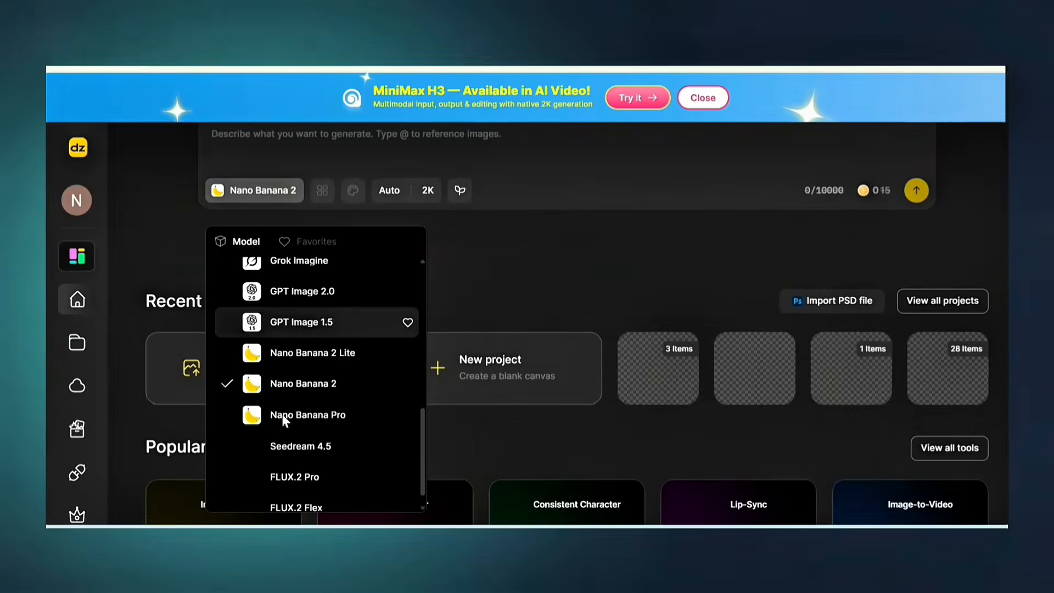
scroll(378, 331, "down", 1)
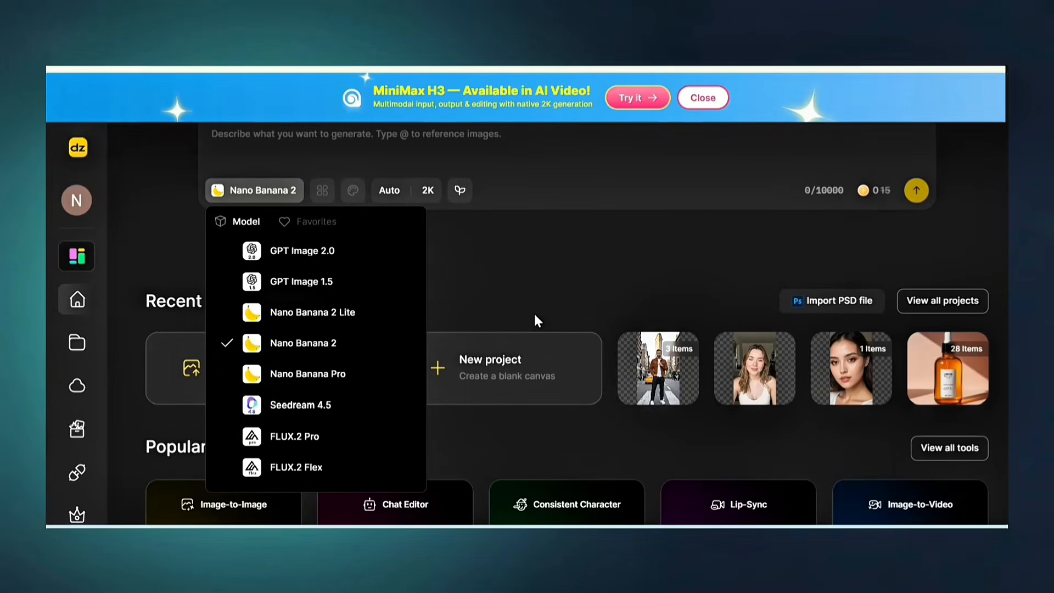
scroll(536, 321, "down", 1)
scroll(537, 322, "up", 1)
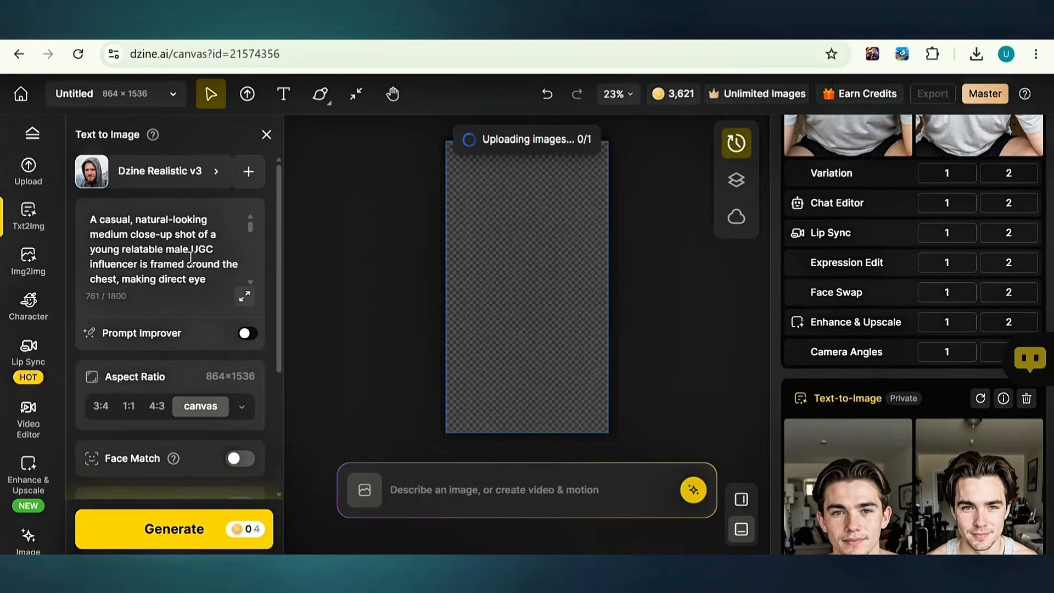
Step: Download the image of the man holding the creatine tub as a 1x PNG
scroll(192, 257, "down", 10)
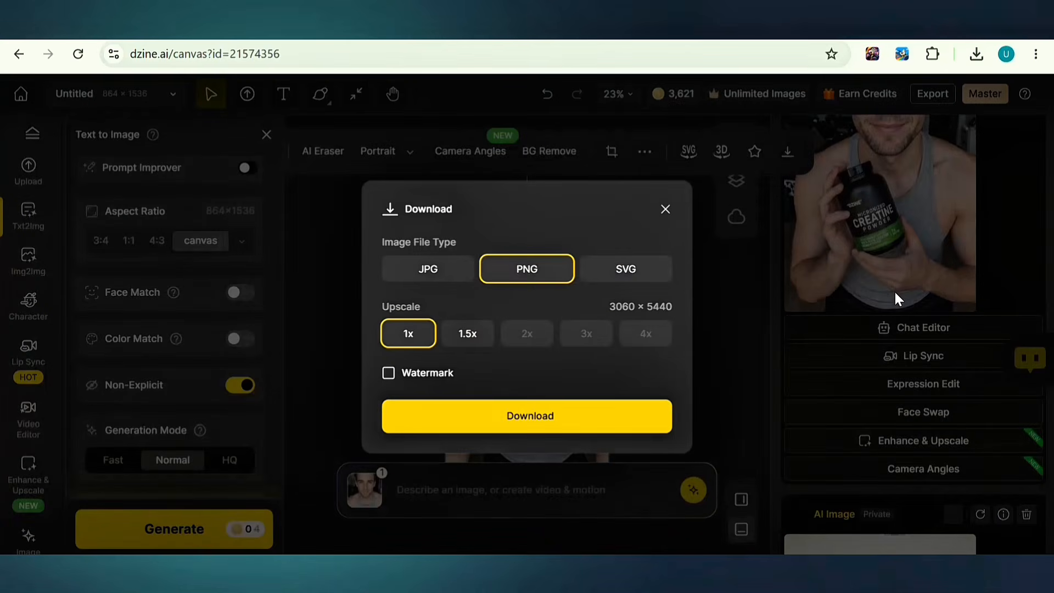
left_click(546, 417)
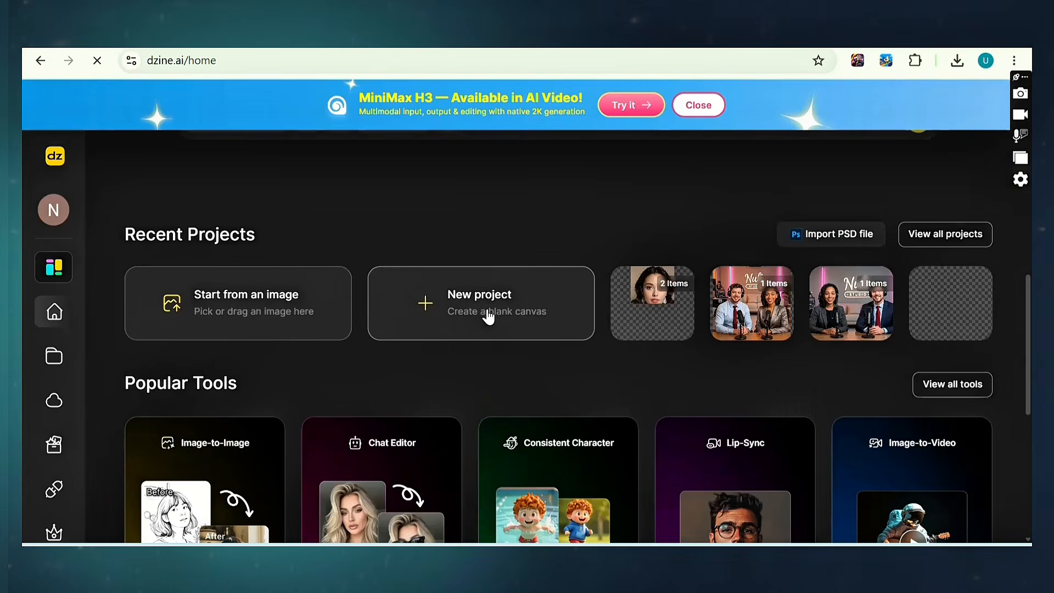
Step: Create a new 9:16 project and set Txt2Img to the Dzine Realistic v3 style
left_click(488, 316)
left_click(281, 275)
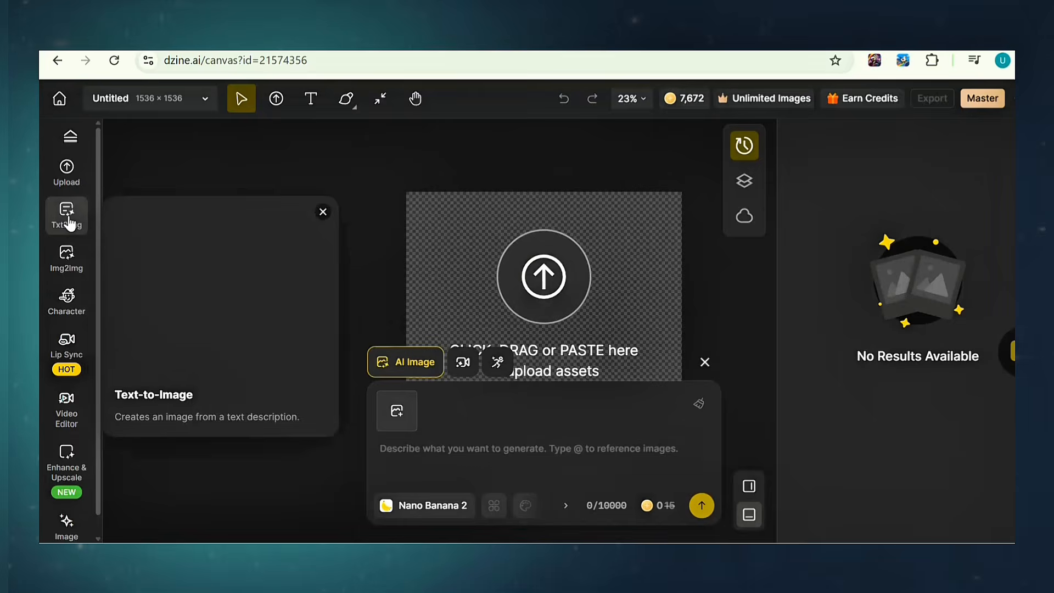
left_click(68, 222)
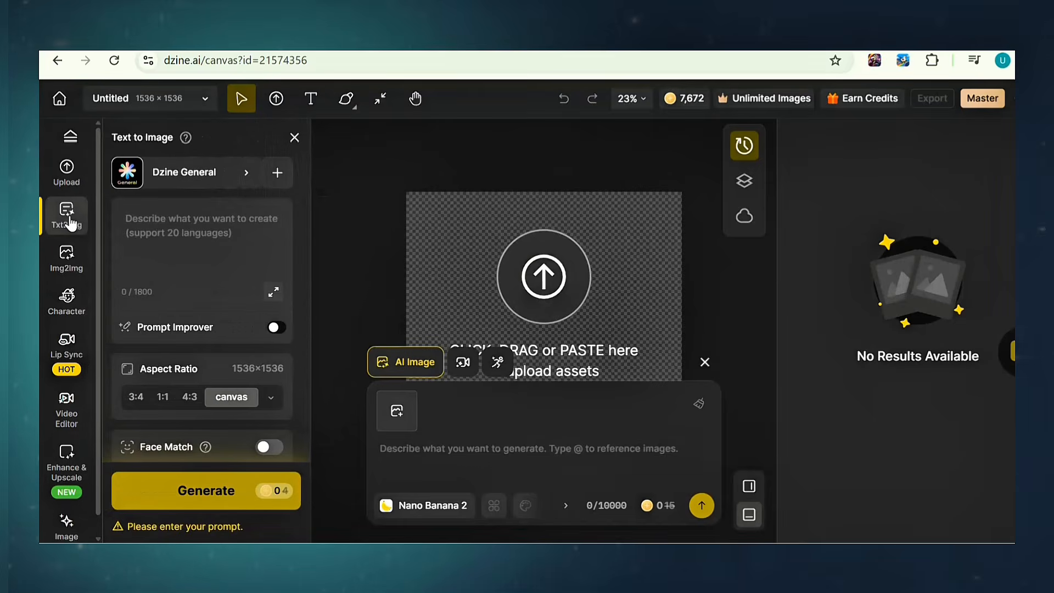
left_click(241, 179)
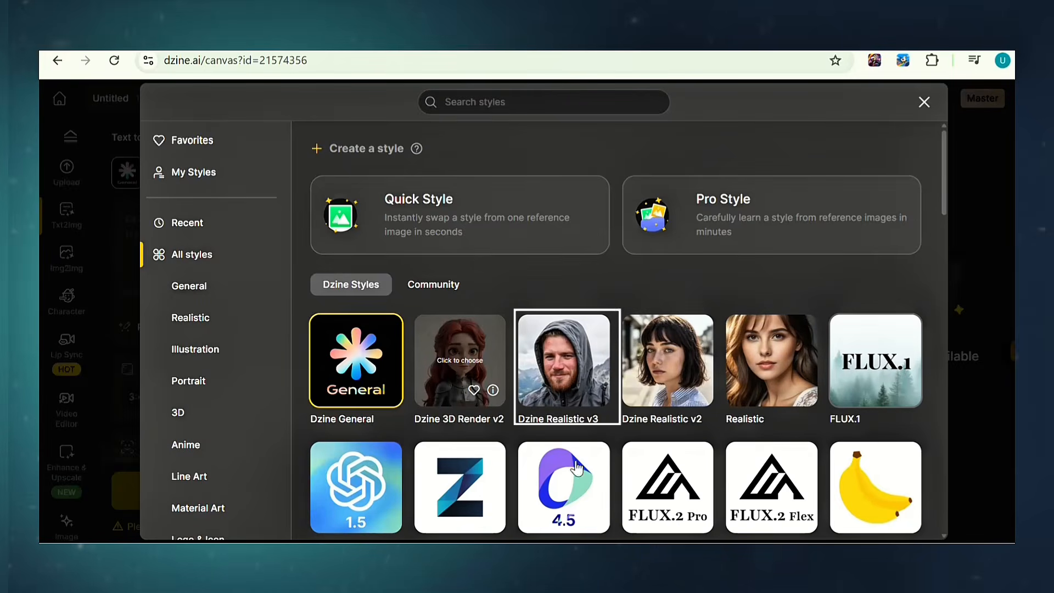
left_click(559, 388)
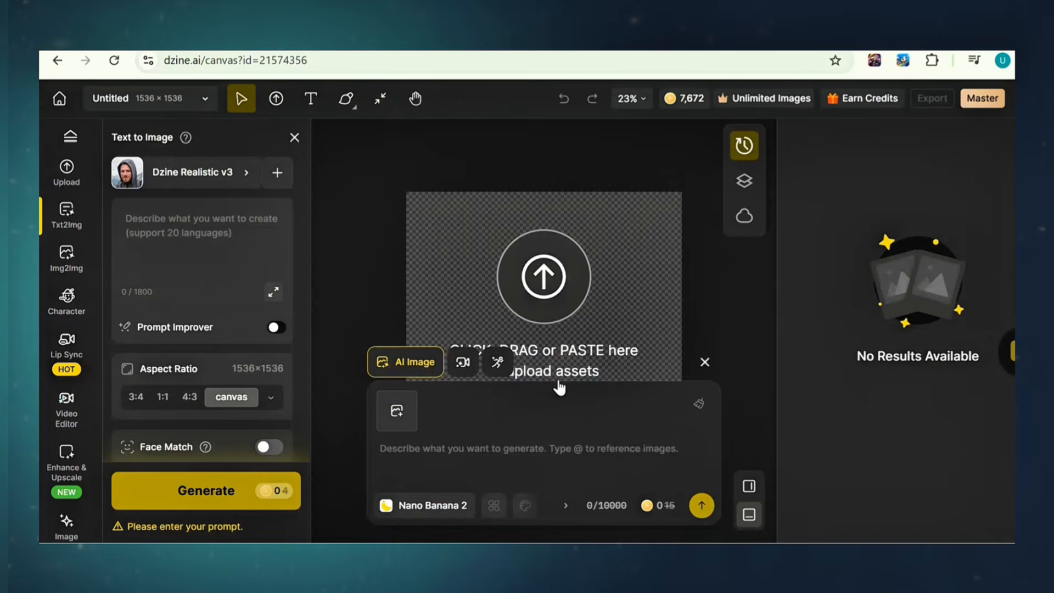
Step: Paste the influencer prompt and generate HQ portraits at TikTok 9:16 (864×1536)
left_click(144, 223)
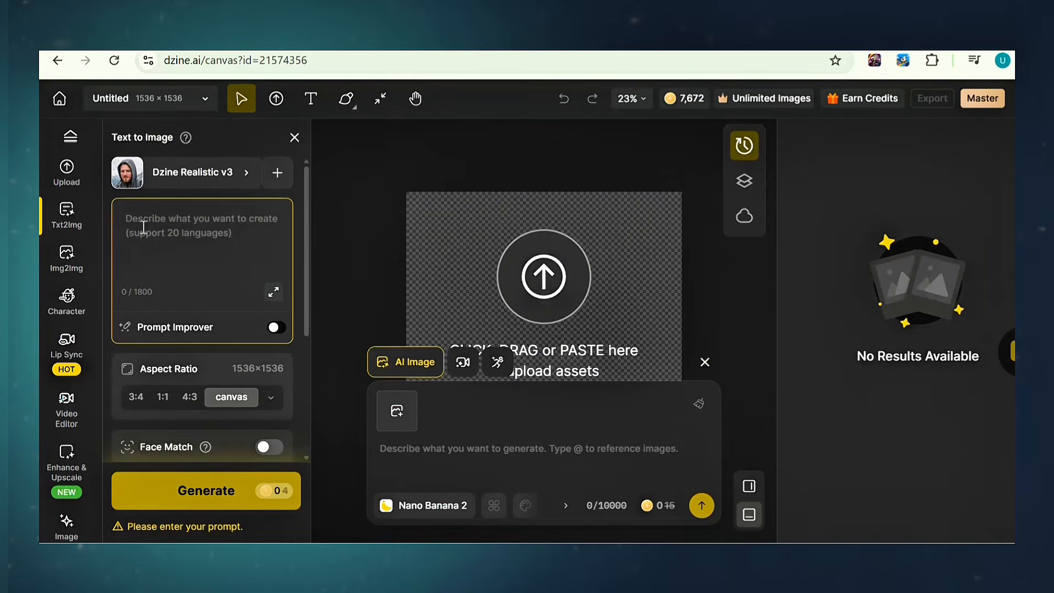
key("ctrl+v")
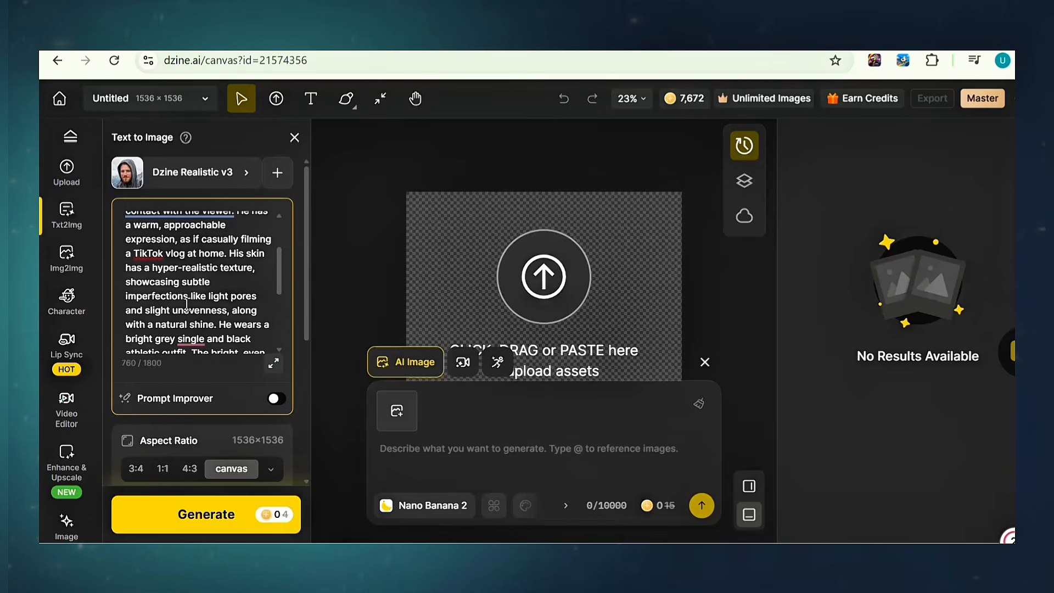
scroll(187, 304, "down", 2)
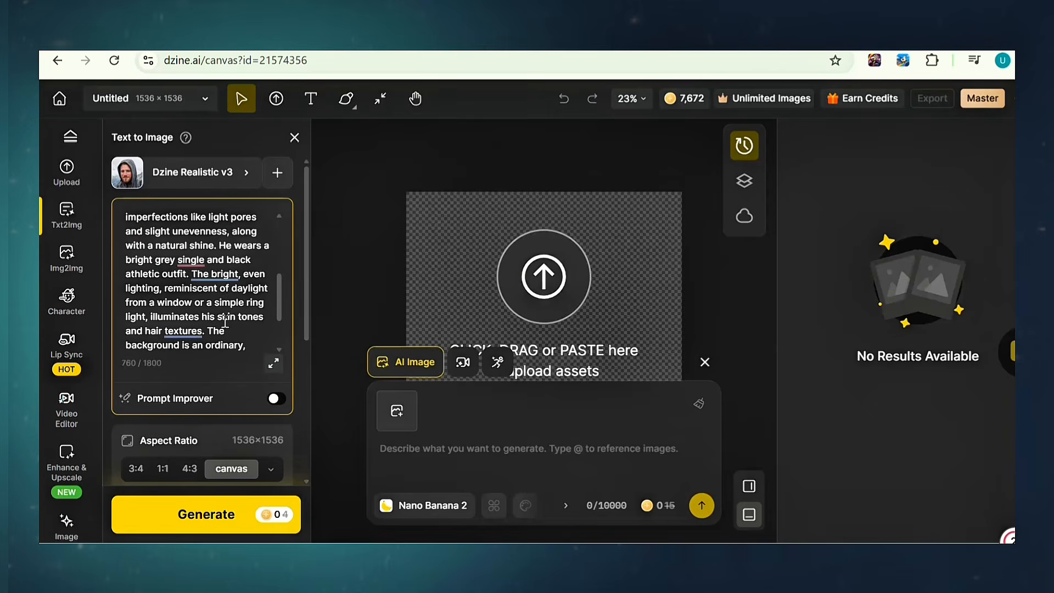
scroll(225, 321, "down", 3)
left_click(270, 389)
left_click(475, 337)
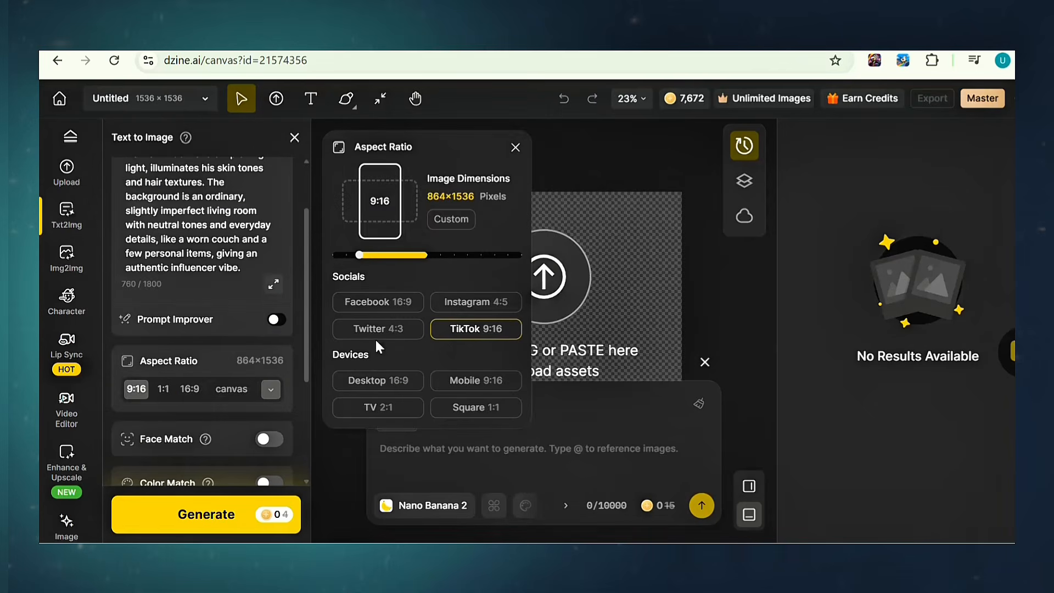
scroll(306, 413, "down", 3)
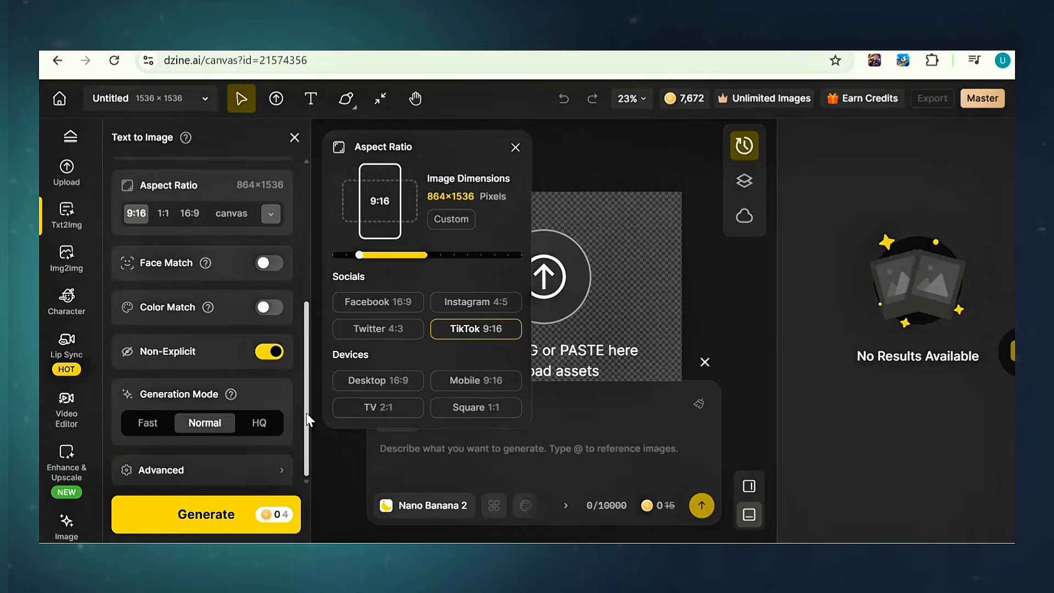
left_click(259, 423)
left_click(629, 531)
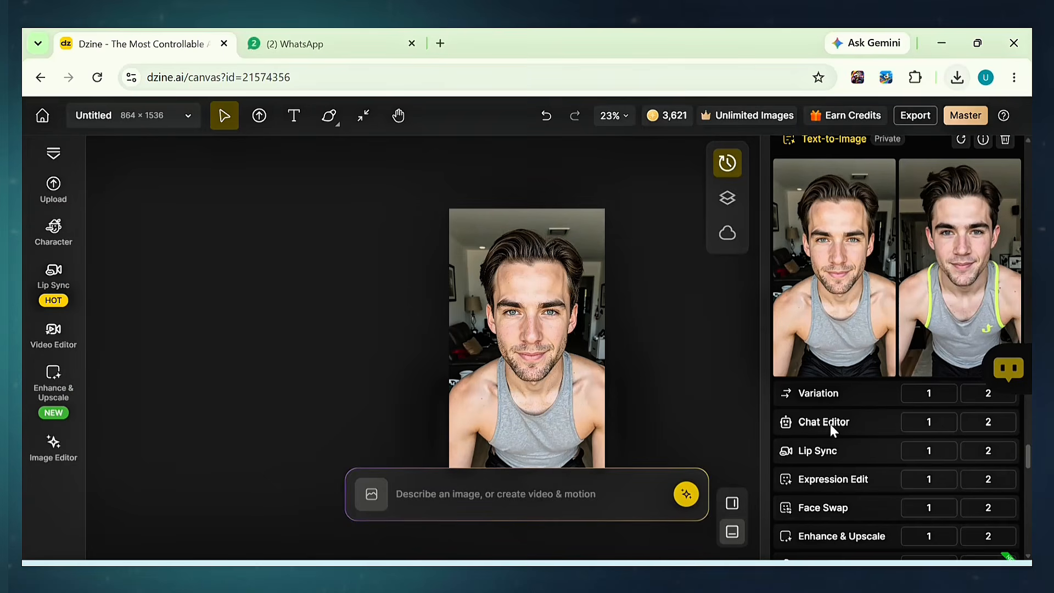
Step: Ask the Chat Editor to change the first portrait's outfit to a yellow trendy sport outfit
left_click(929, 422)
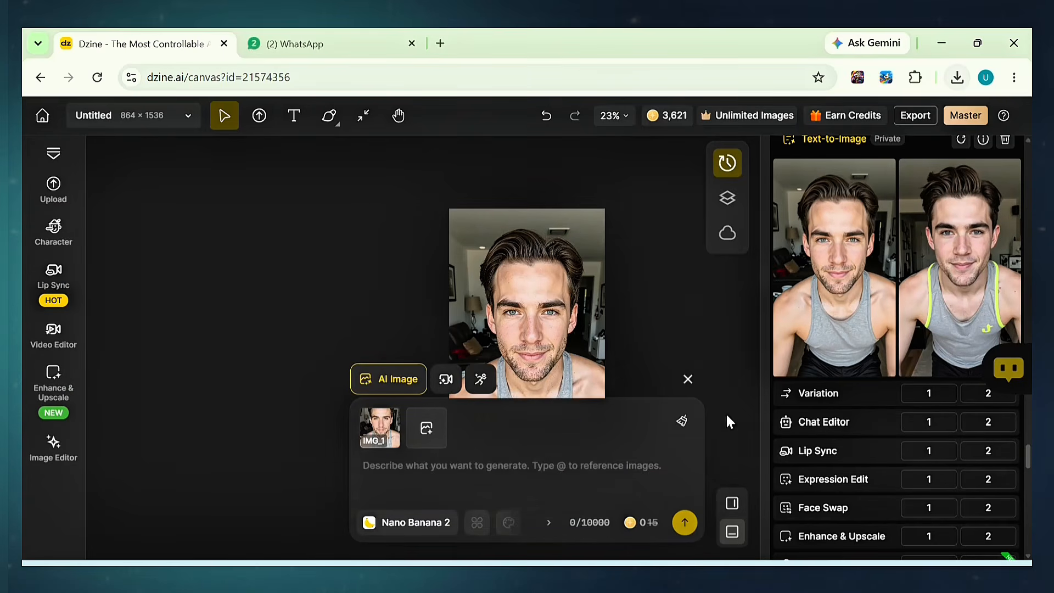
type("d")
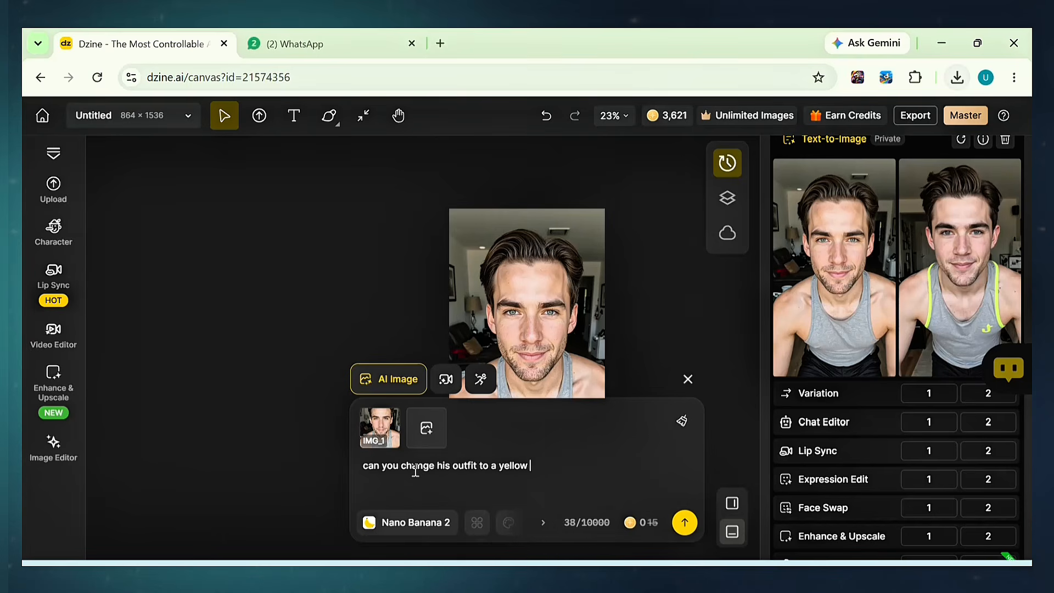
type("ndy sport outfit")
left_click(685, 523)
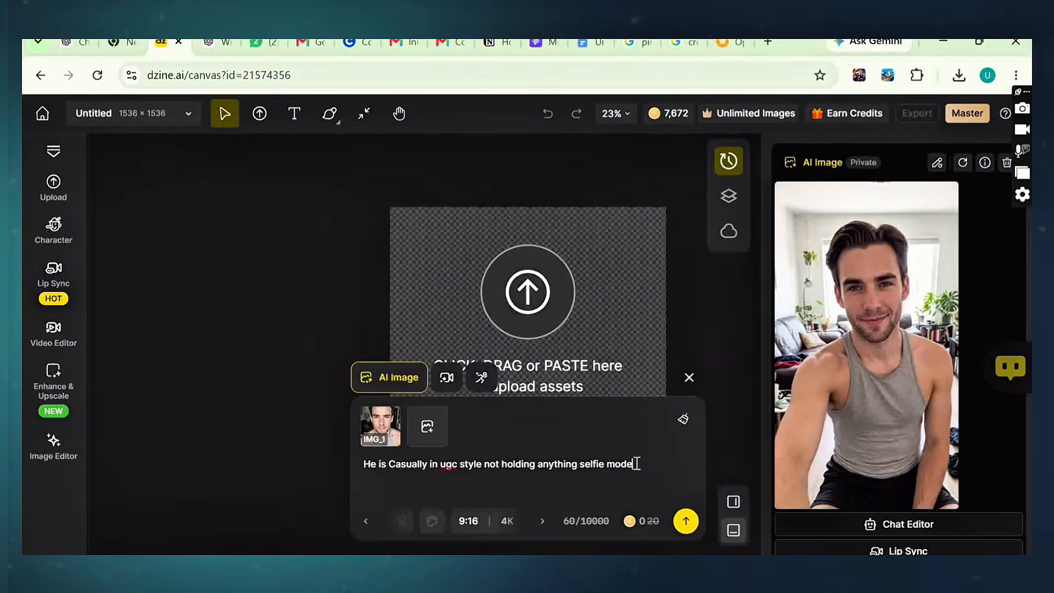
left_click_drag(634, 464, 475, 475)
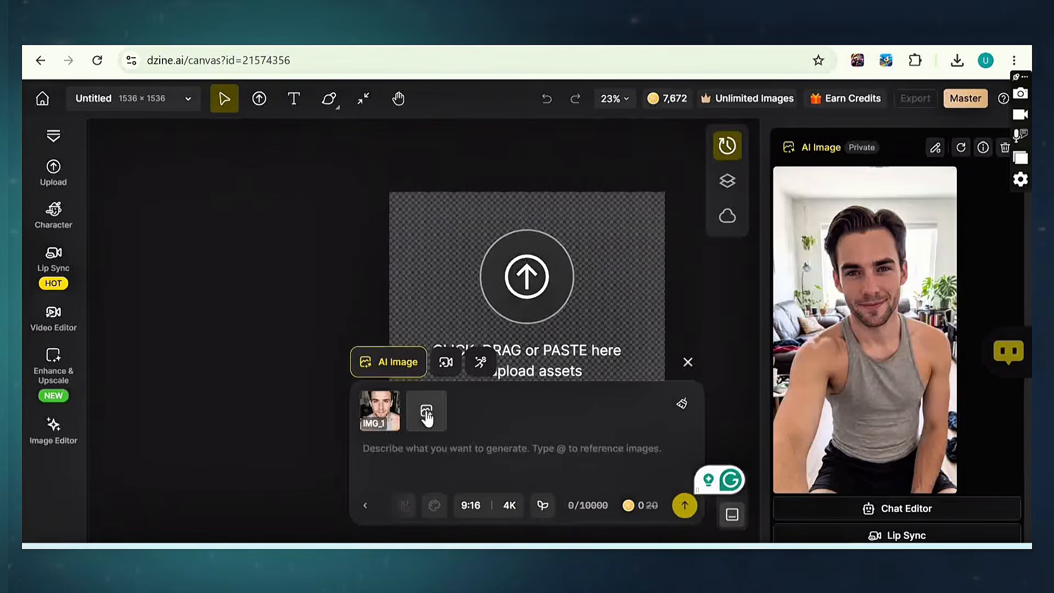
Step: Attach the creatine product photo as a reference and paste the 'Holds the product…' UGC prompt
left_click(427, 413)
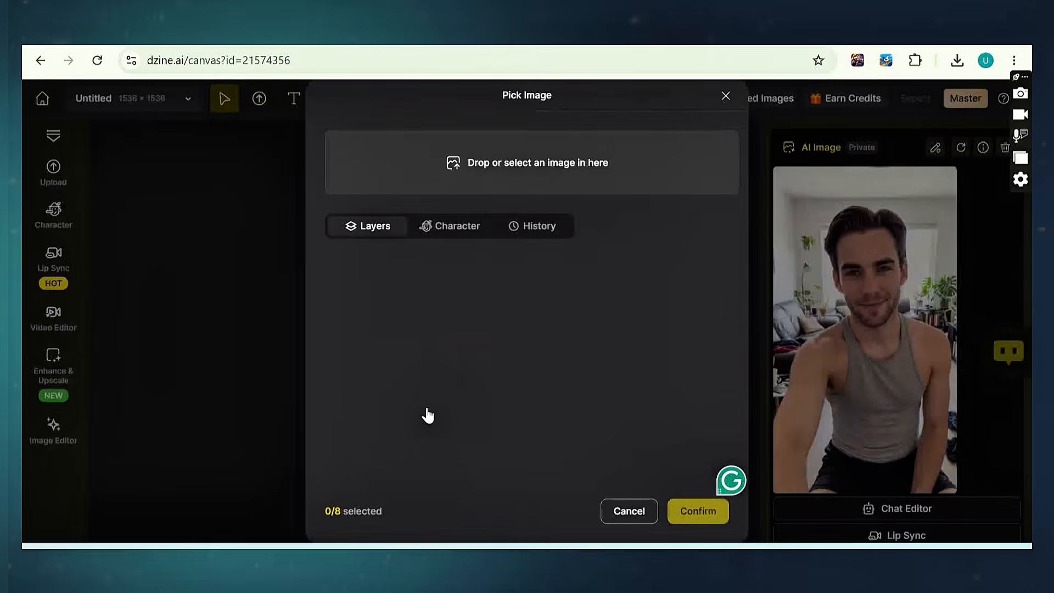
left_click(956, 61)
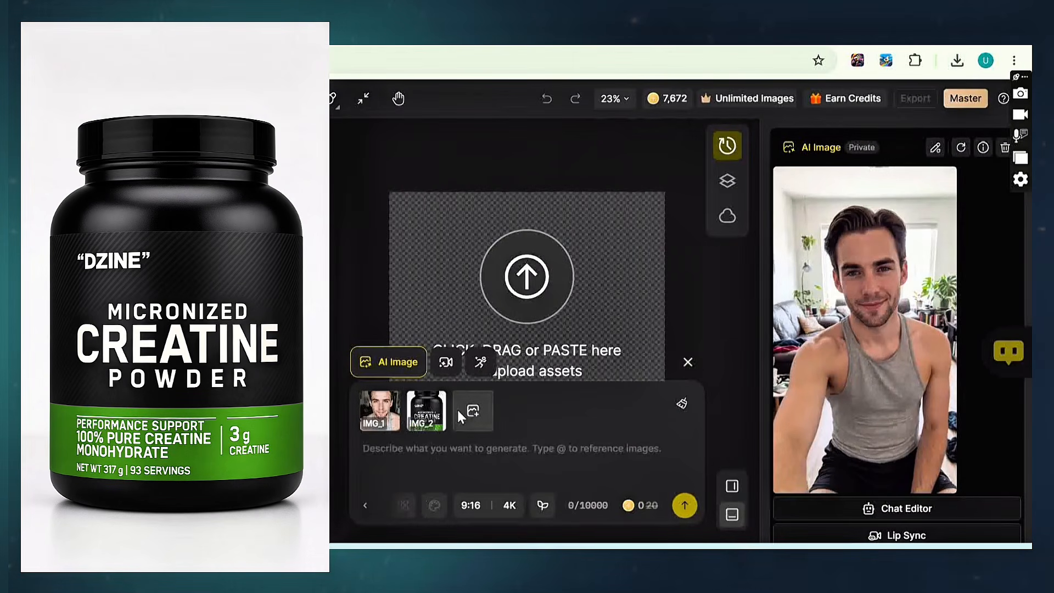
left_click(453, 456)
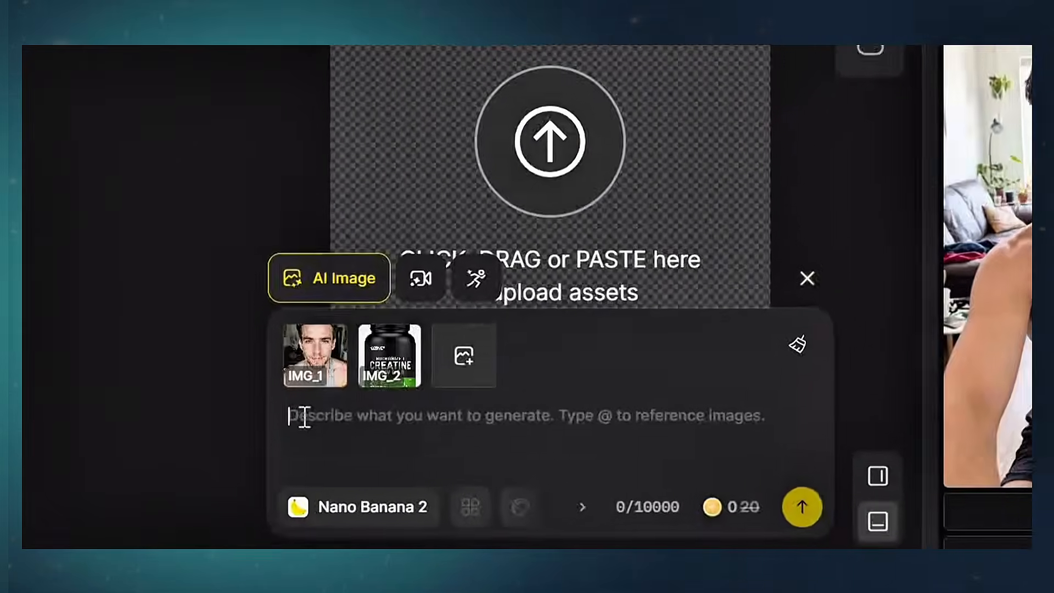
type("holds the product in ugc style product introduction not text included")
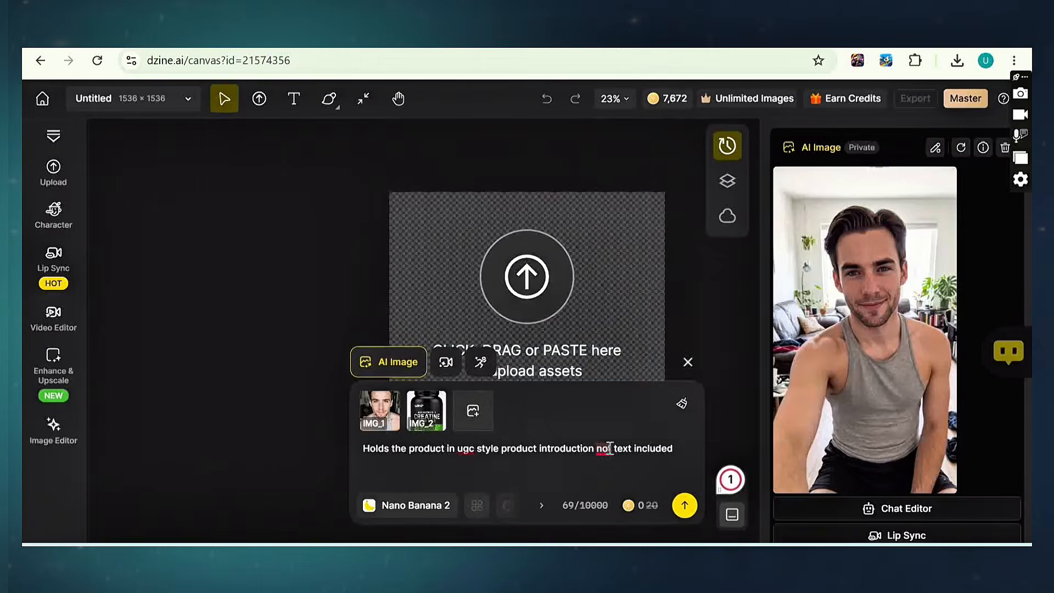
mouse_move(680, 439)
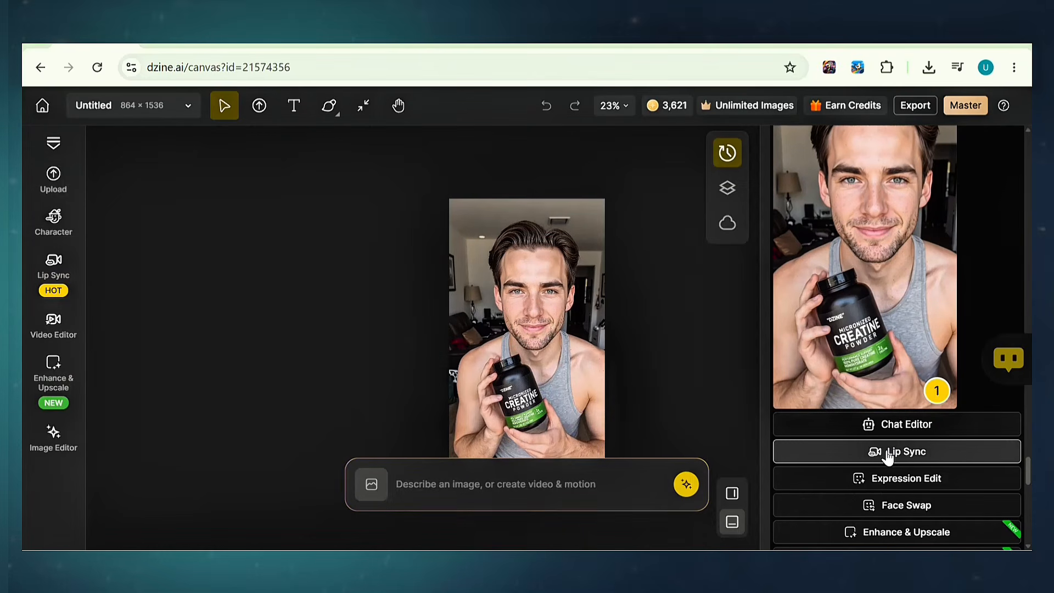
Step: Send the creatine image to Lip Sync cropped to 9:16 and bring up the voice choices
left_click(888, 454)
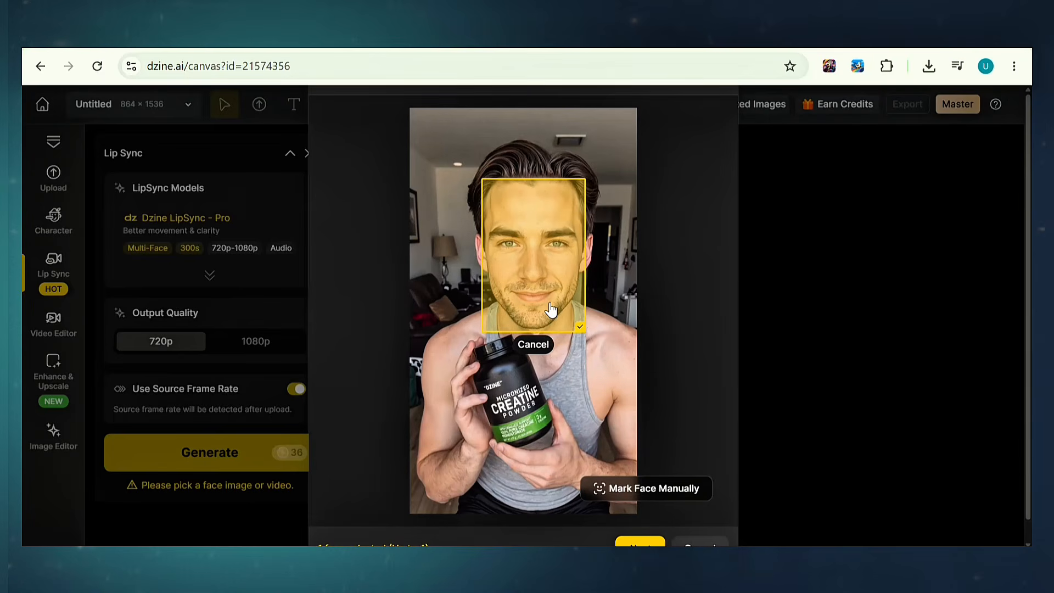
scroll(551, 310, "down", 1)
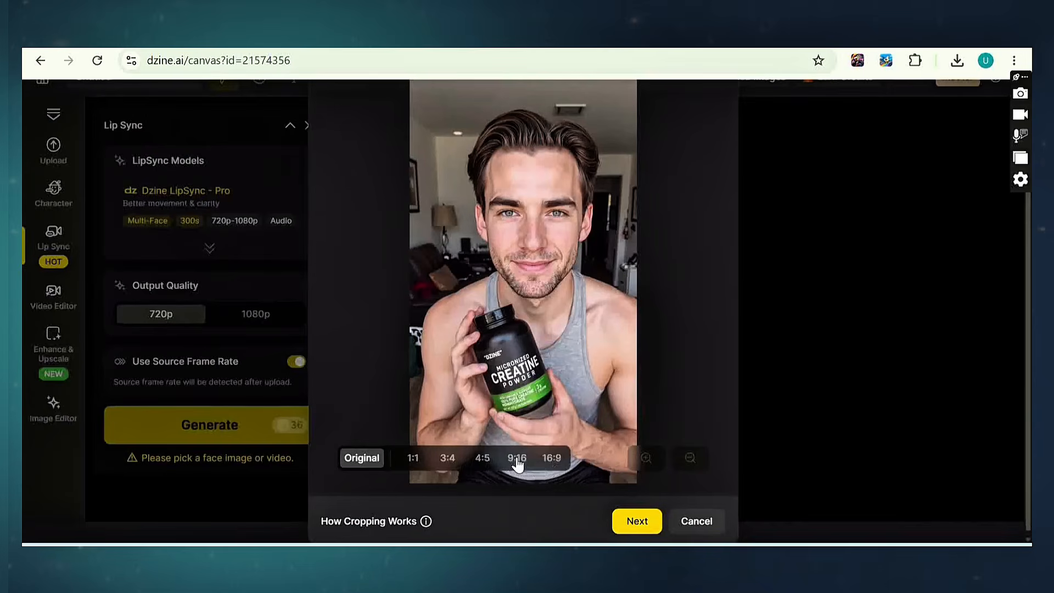
left_click(517, 458)
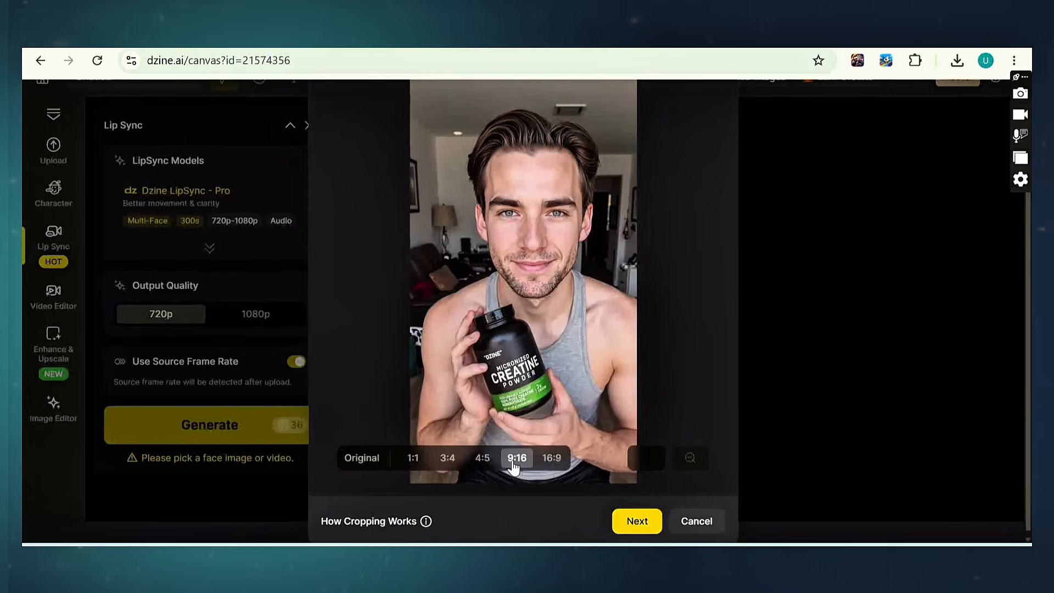
left_click(634, 525)
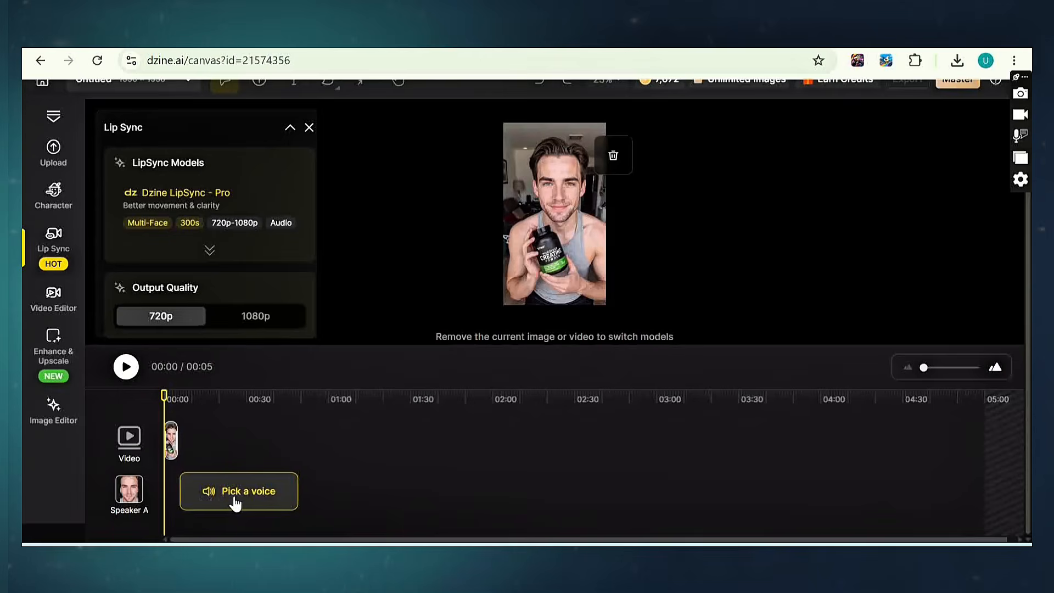
left_click(239, 490)
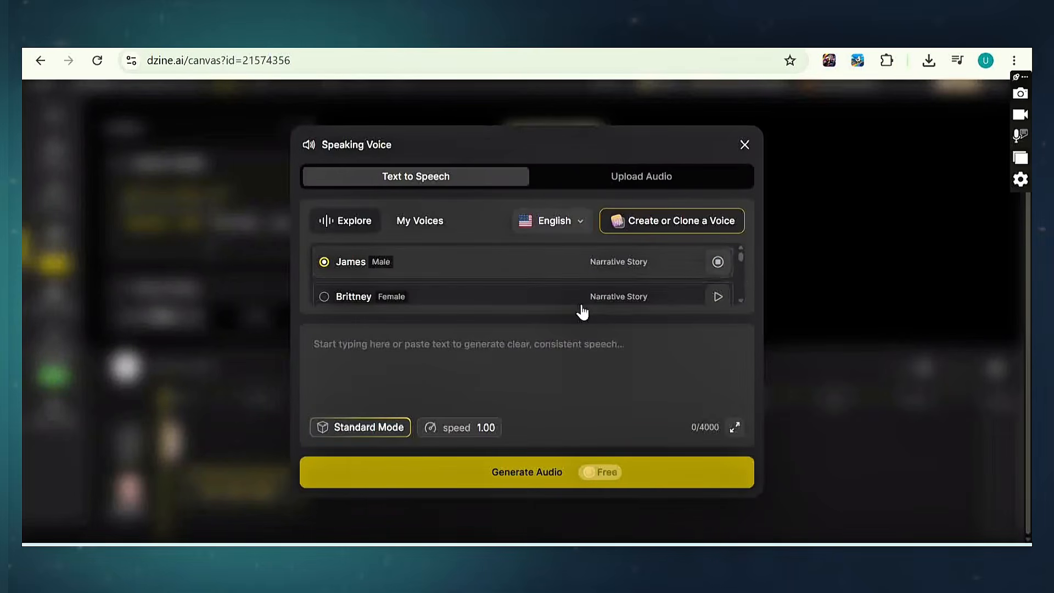
Step: Stop the James voice preview in the Speaking Voice dialog
left_click(719, 269)
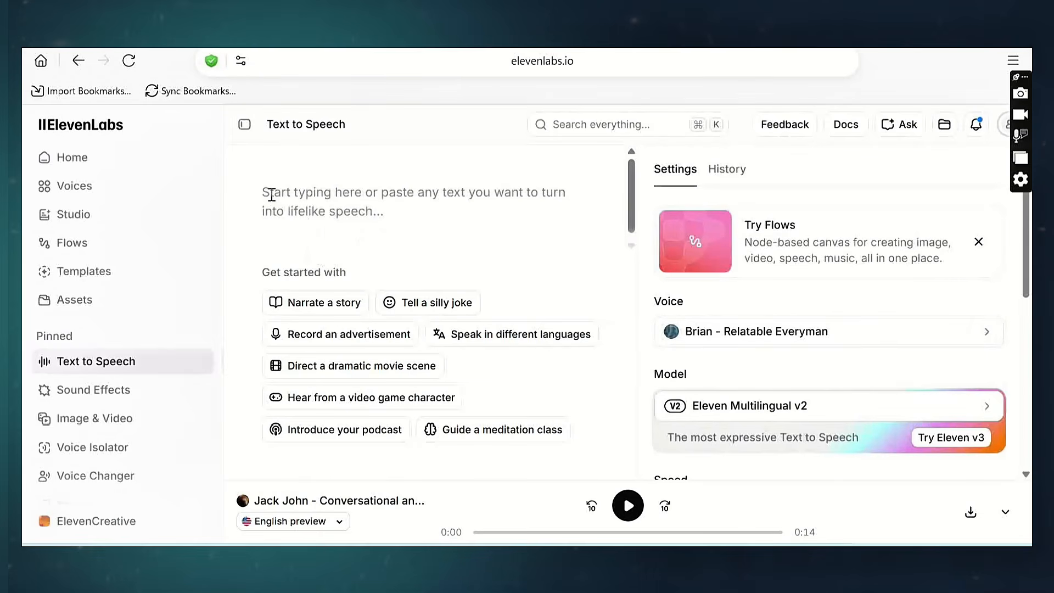
Step: Generate the creatine script as Josh-voice speech, download the MP3, and add it as speaker audio
type("If you’re training consistently but still feel like you’re not making progress, I've got a solution.  I was working out regularly, but I’d run out of energy, feel sore after every session, and honestly, my progress just felt stuck.  Then I started using Dzine Creatinine Premium. And, honestly its a game change. You should try it out, link is in my description.")
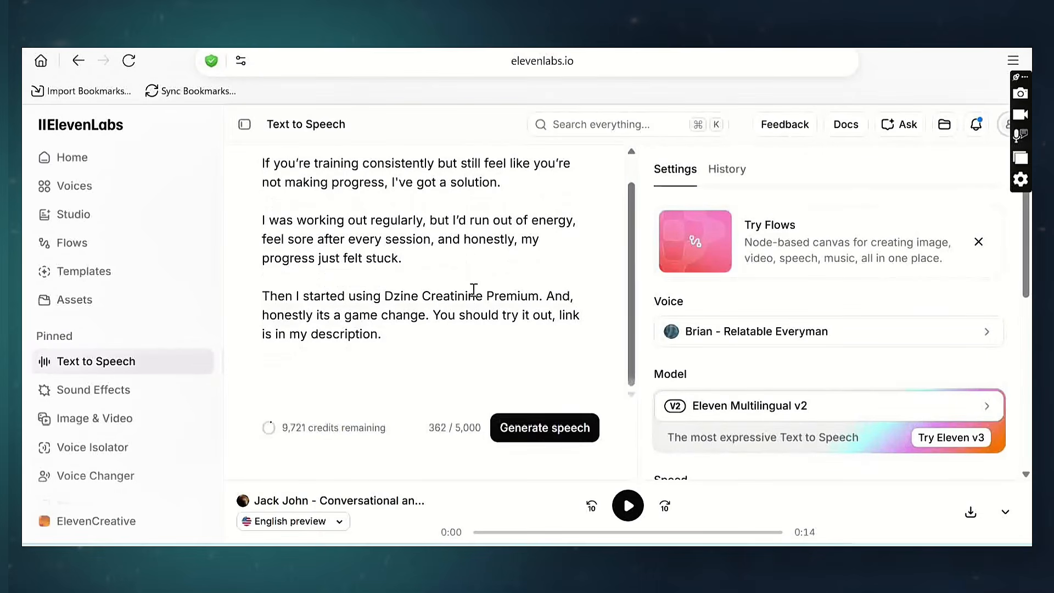
left_click(546, 429)
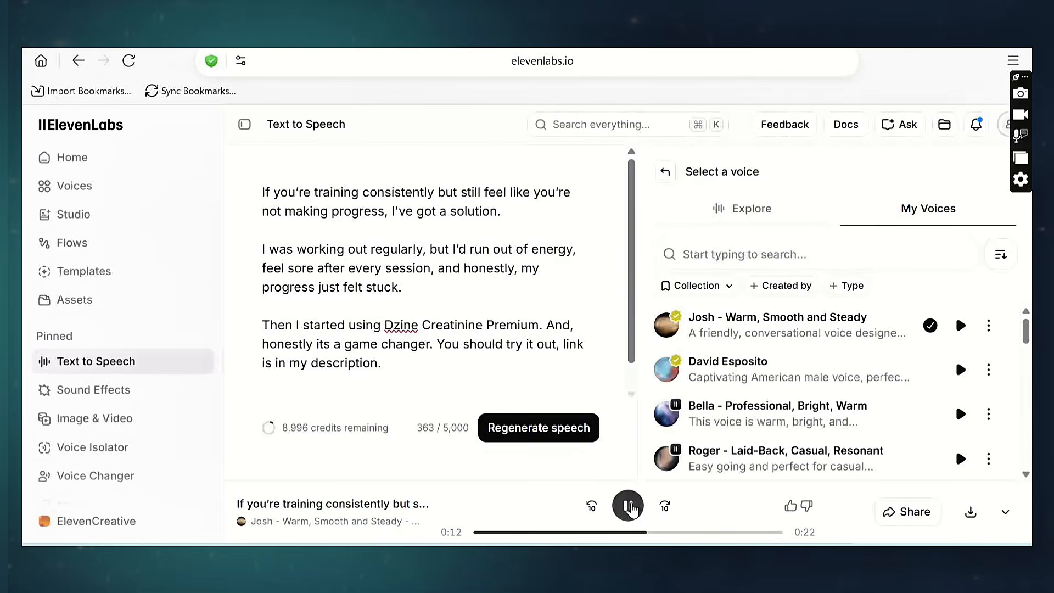
left_click(970, 512)
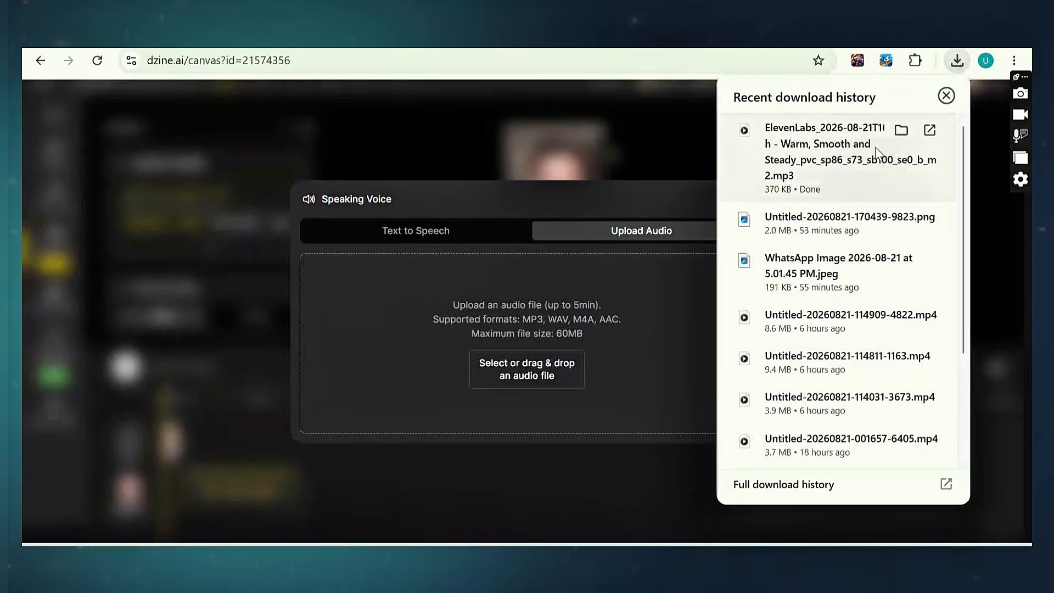
left_click_drag(878, 154, 501, 378)
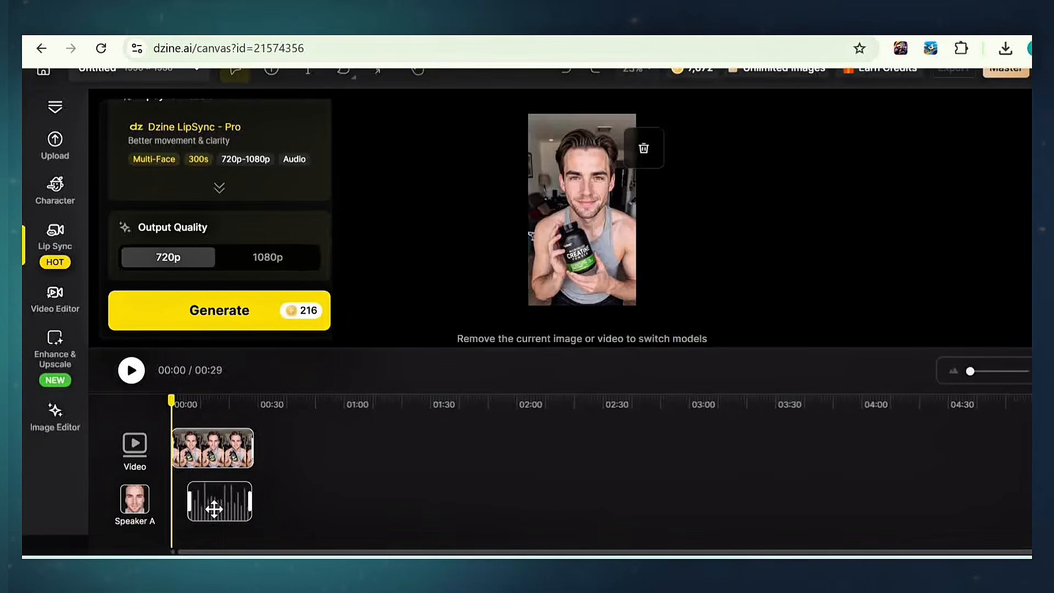
Step: Align the voiceover at the start, extend the video clip to match, and generate the lip-synced video
left_click_drag(211, 504, 210, 504)
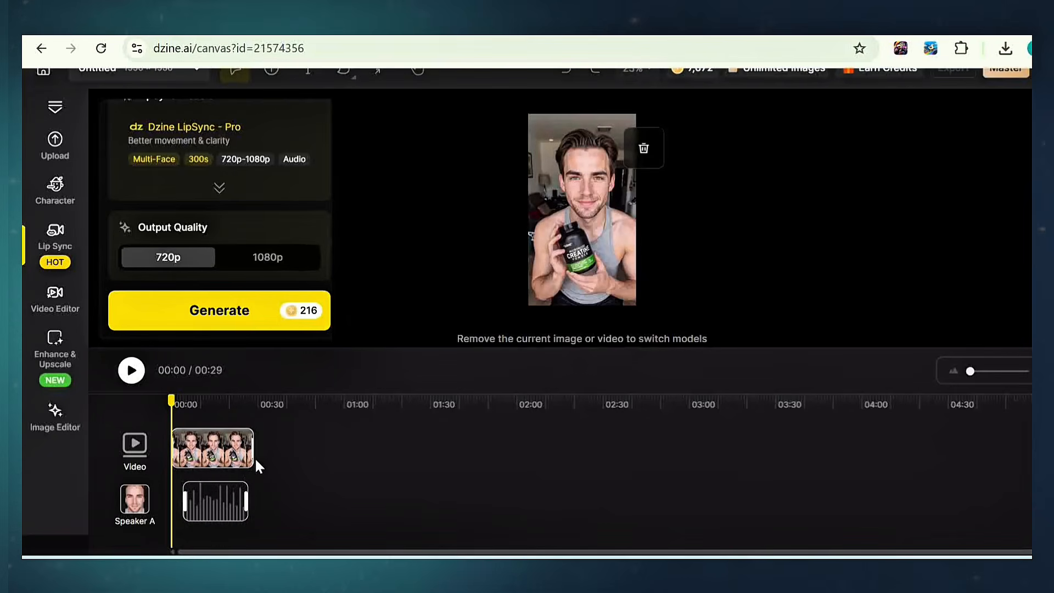
mouse_move(256, 449)
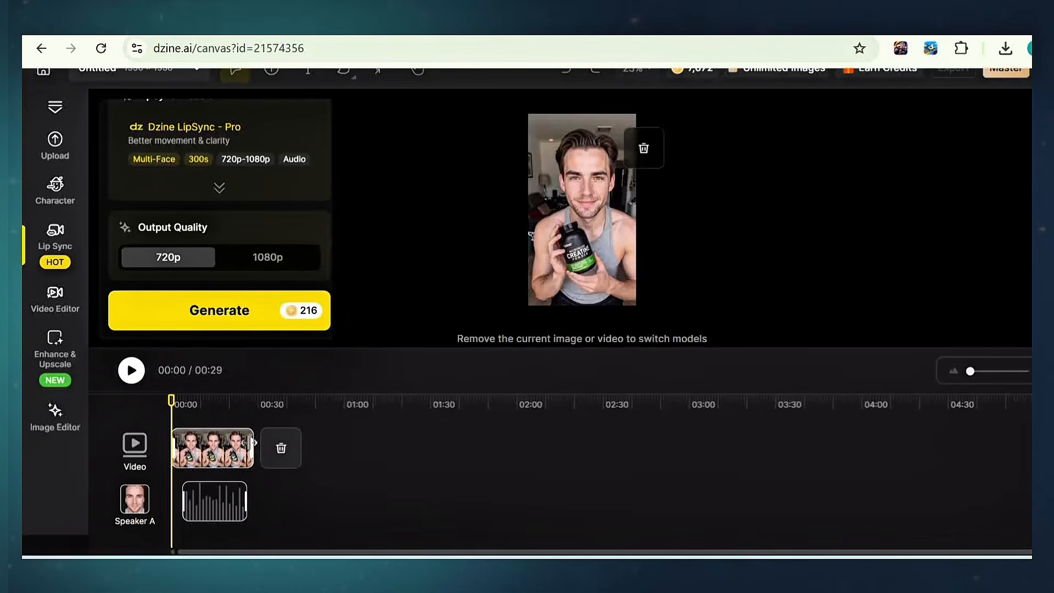
left_click_drag(254, 447, 256, 447)
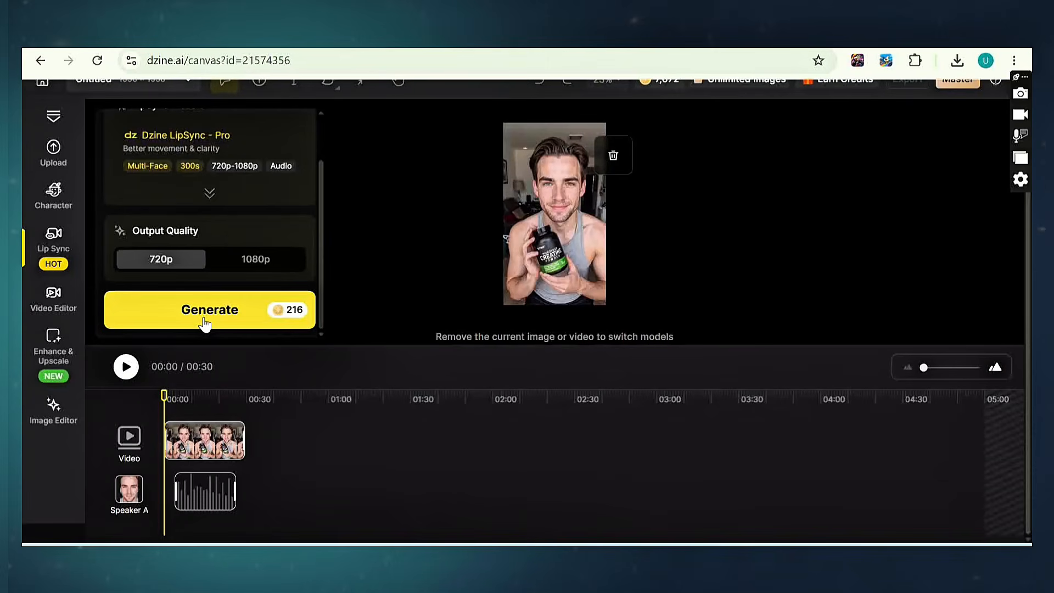
left_click(204, 323)
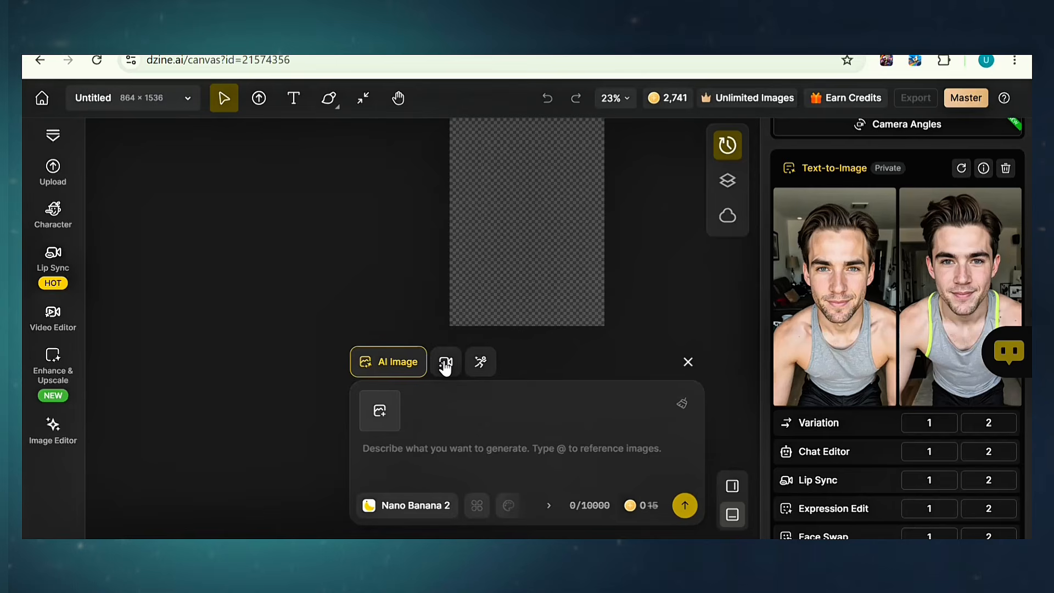
Step: Start an AI Video using the two portraits as start and end frames with the pasted scene prompt
left_click(445, 367)
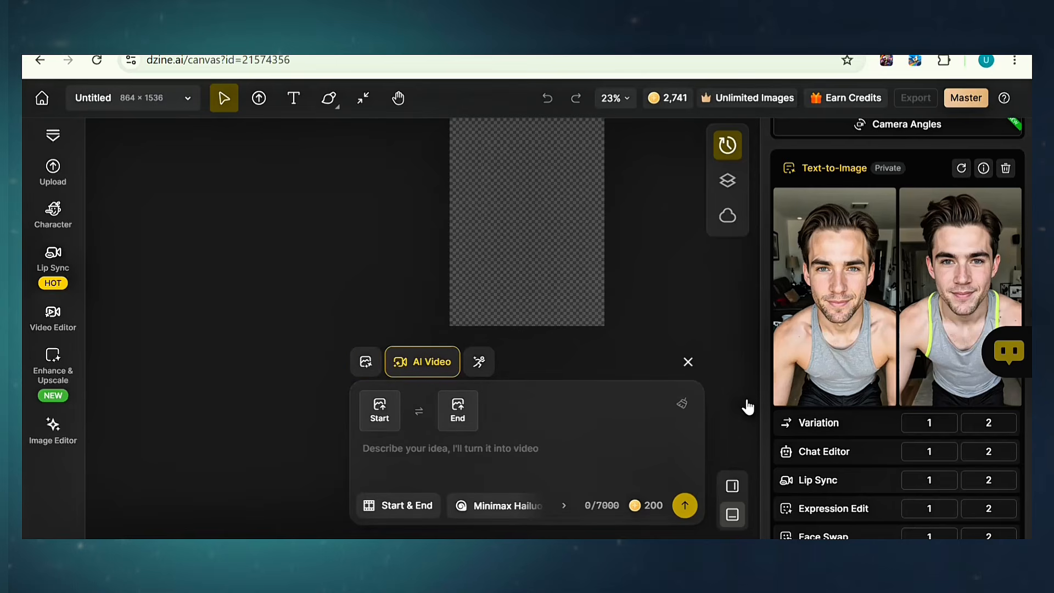
left_click(933, 451)
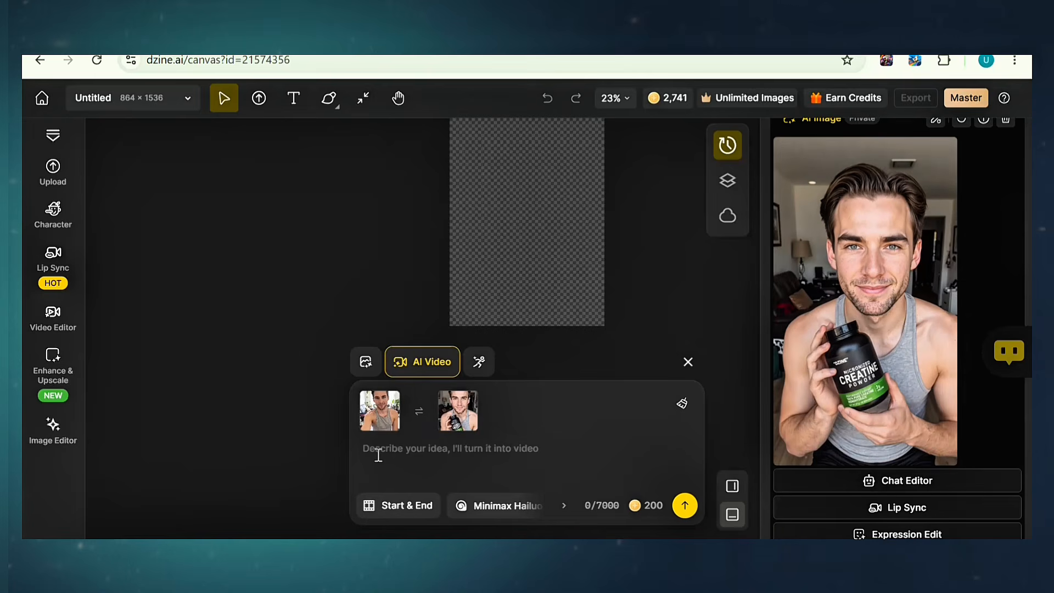
type("A young man talking directly to the camera with natural, expressive hand gestures for a while. Then mid-way, show closeup ofhis hand picking the product on the table , he holds and displays the  product explainining its benefit in a conversational tone. The setting is a cozy, well-lit living room with soft natural lighting. The mood is warm, authentic, and engaging.")
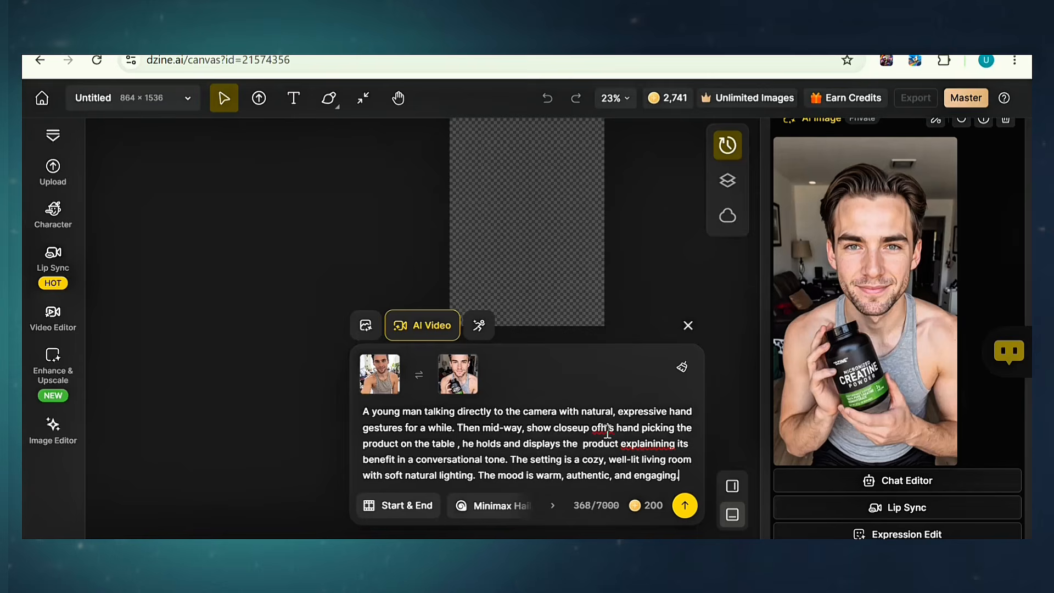
Step: Choose the Seedance model, set a 720p 10-second output, and generate the video
left_click(516, 506)
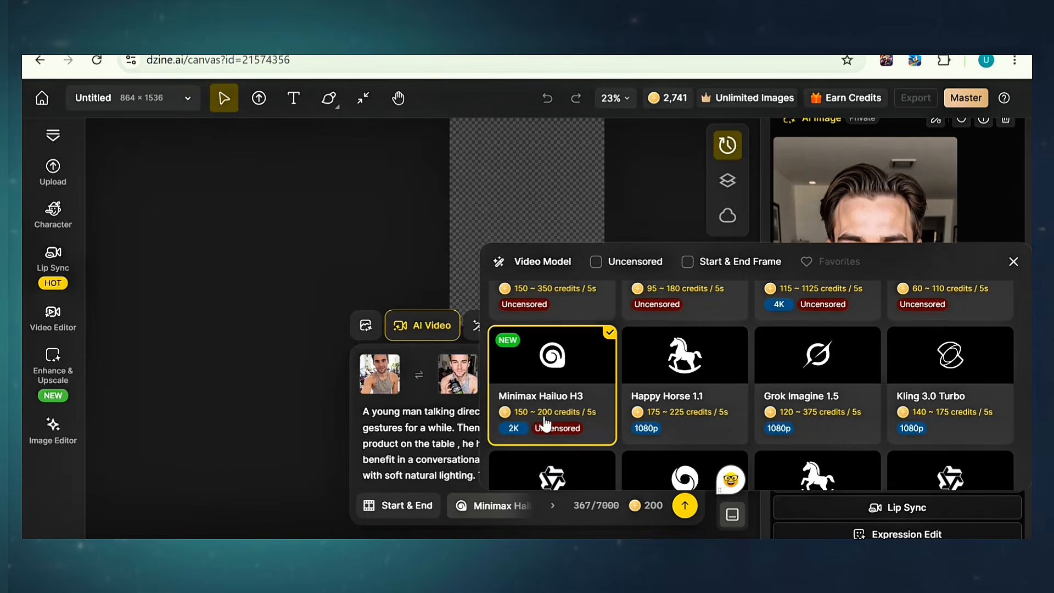
scroll(540, 307, "up", 2)
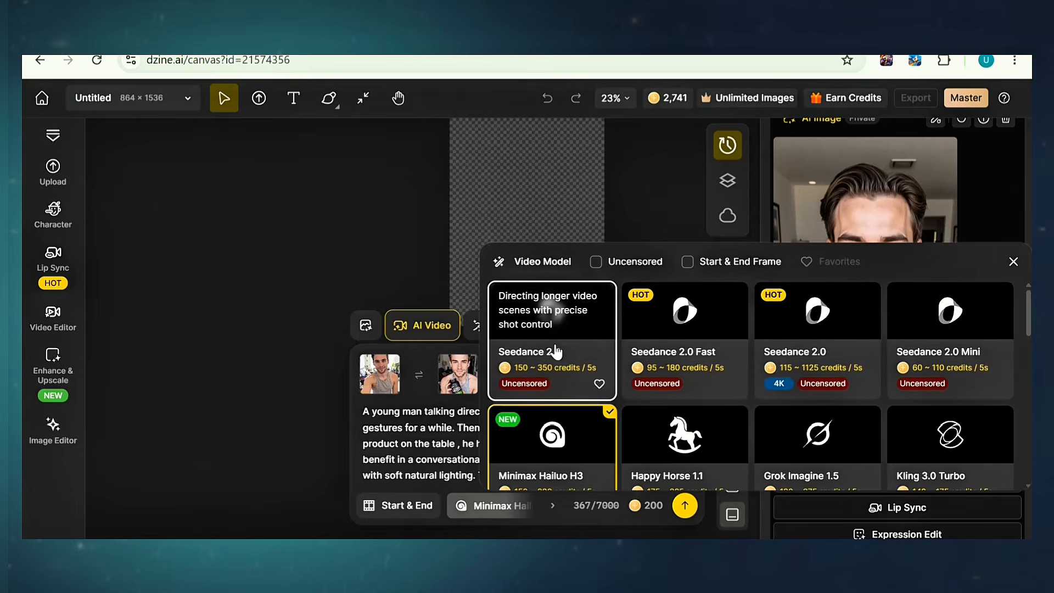
left_click(558, 345)
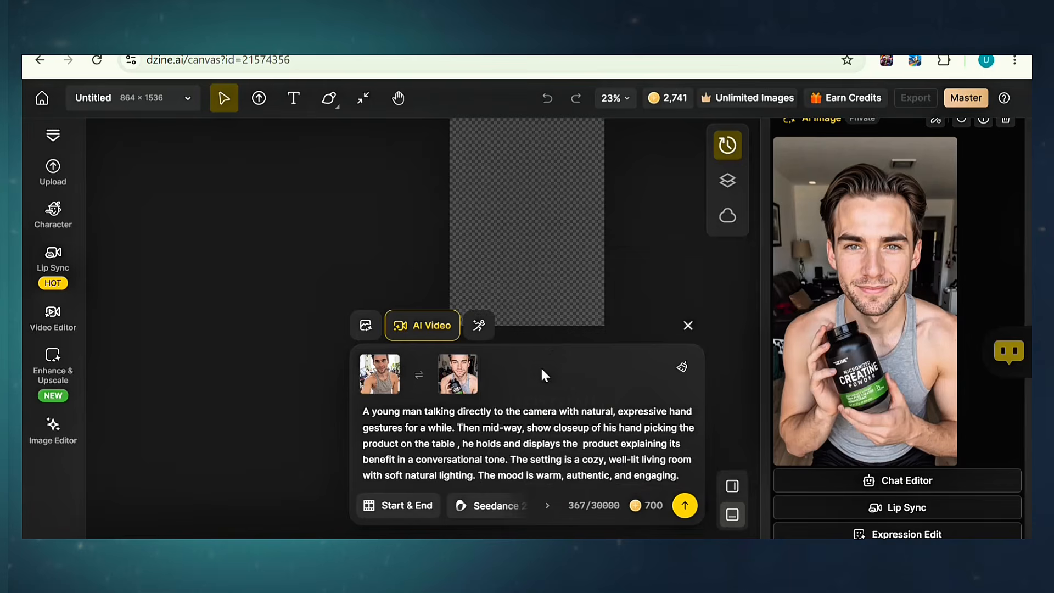
left_click(552, 505)
left_click(471, 499)
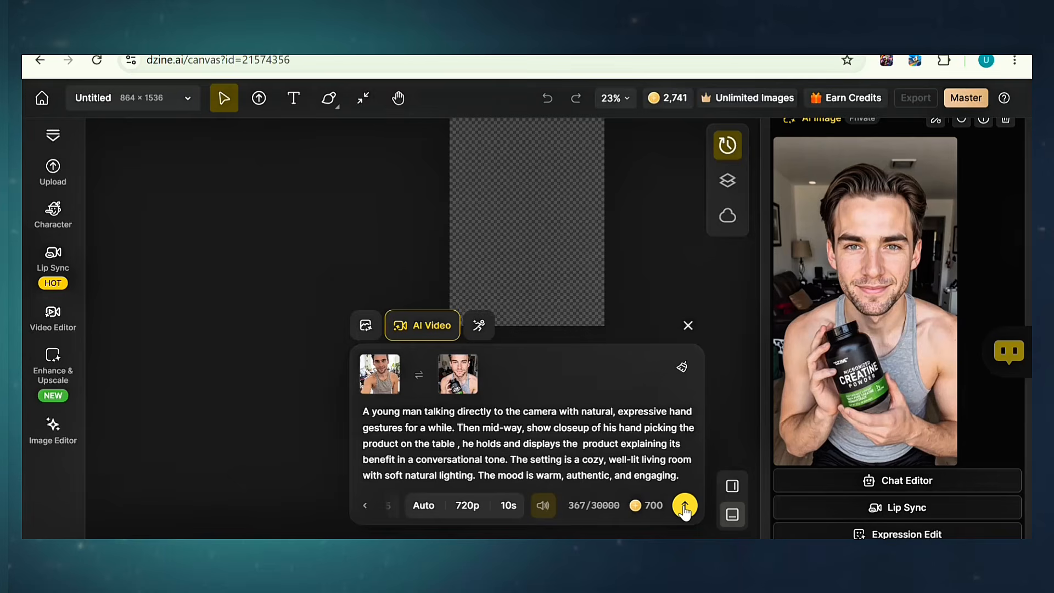
left_click(684, 507)
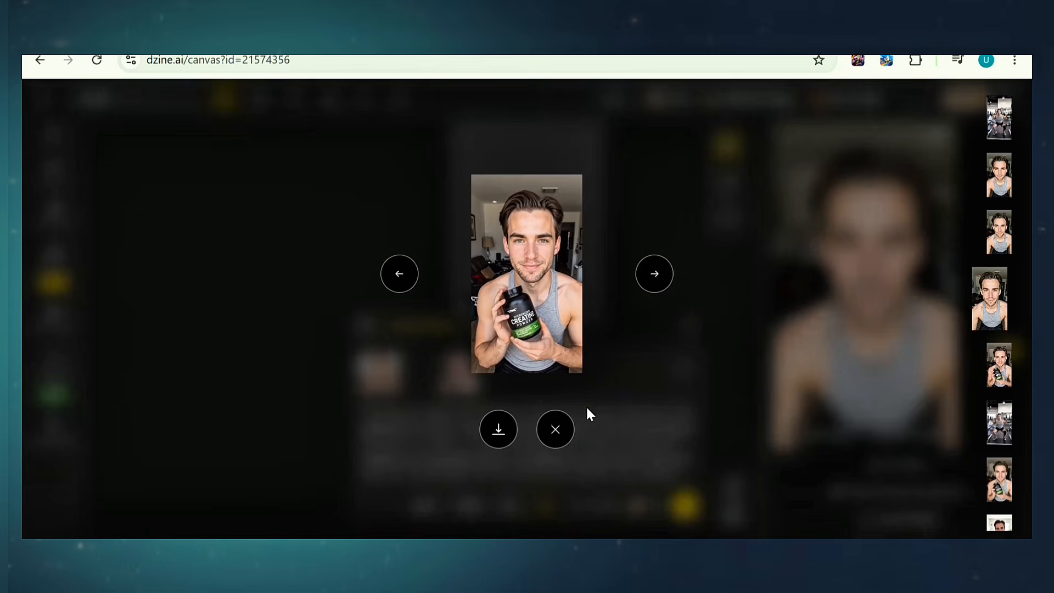
Step: Send the new talking-and-product video to Lip Sync and upload the voiceover audio
left_click(557, 431)
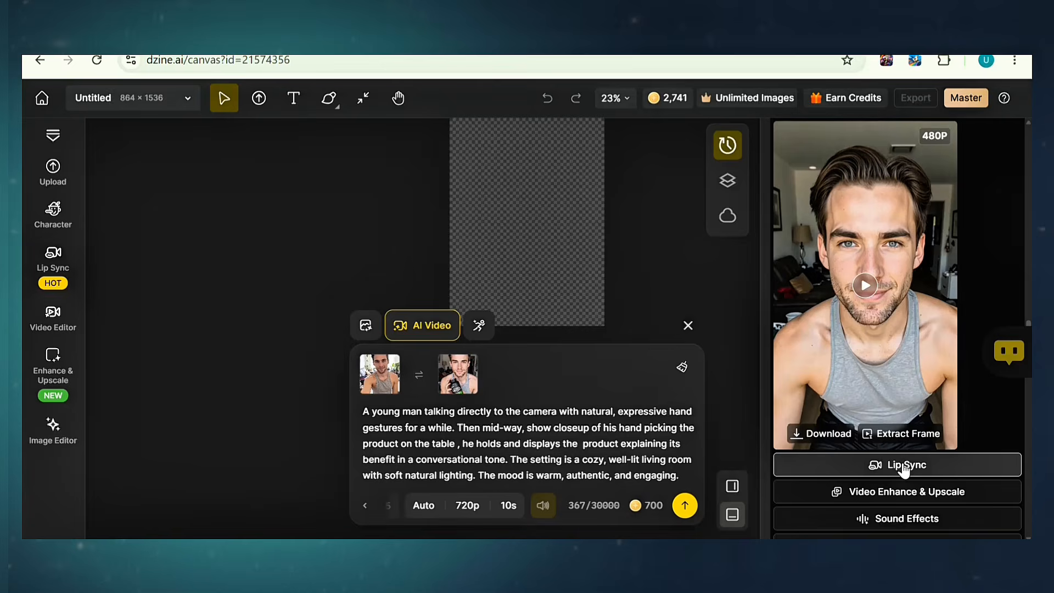
left_click(904, 468)
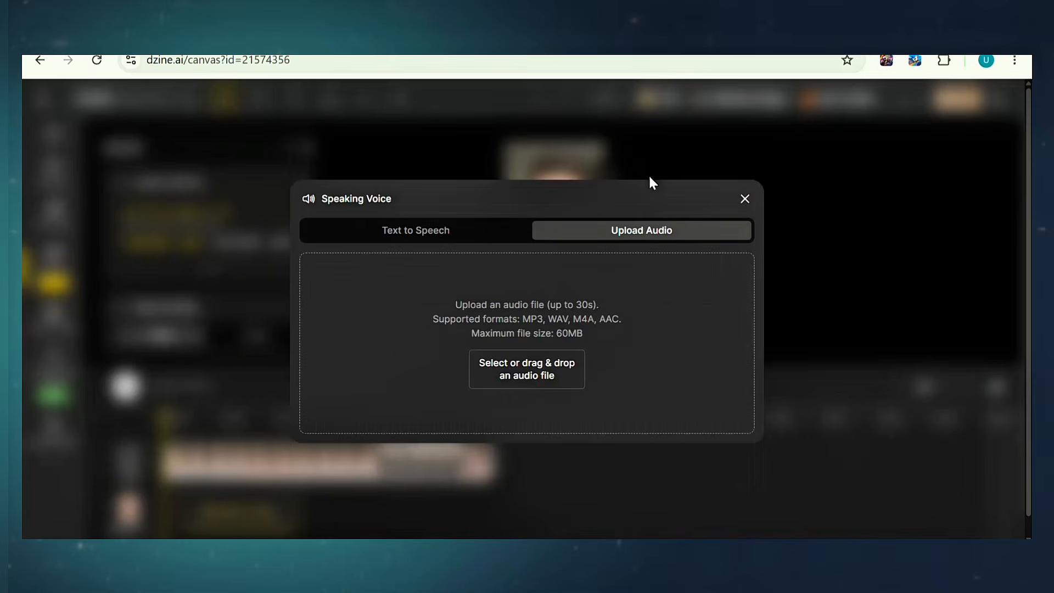
left_click(522, 377)
Step: Trim the voiceover, generate the lip-synced video, then play the gym squat clip
mouse_move(782, 508)
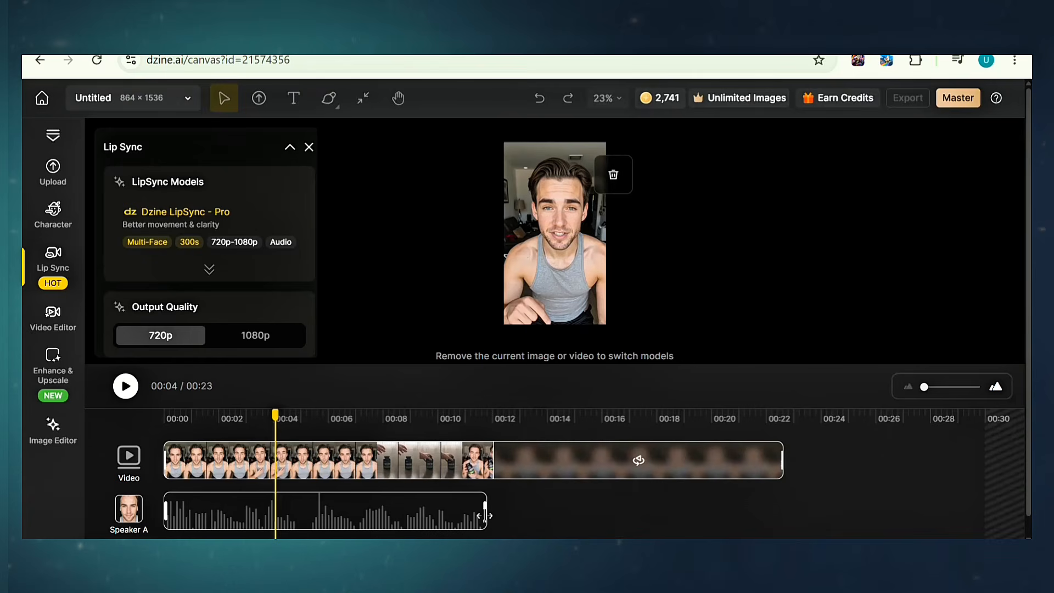
left_click_drag(485, 515, 472, 515)
scroll(212, 308, "down", 3)
left_click(212, 329)
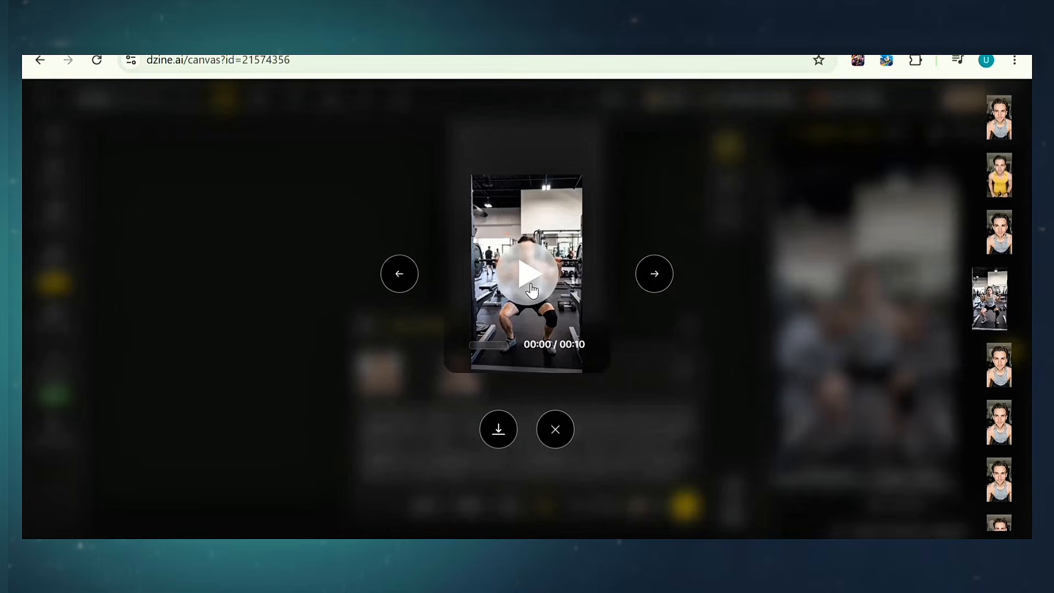
left_click(528, 274)
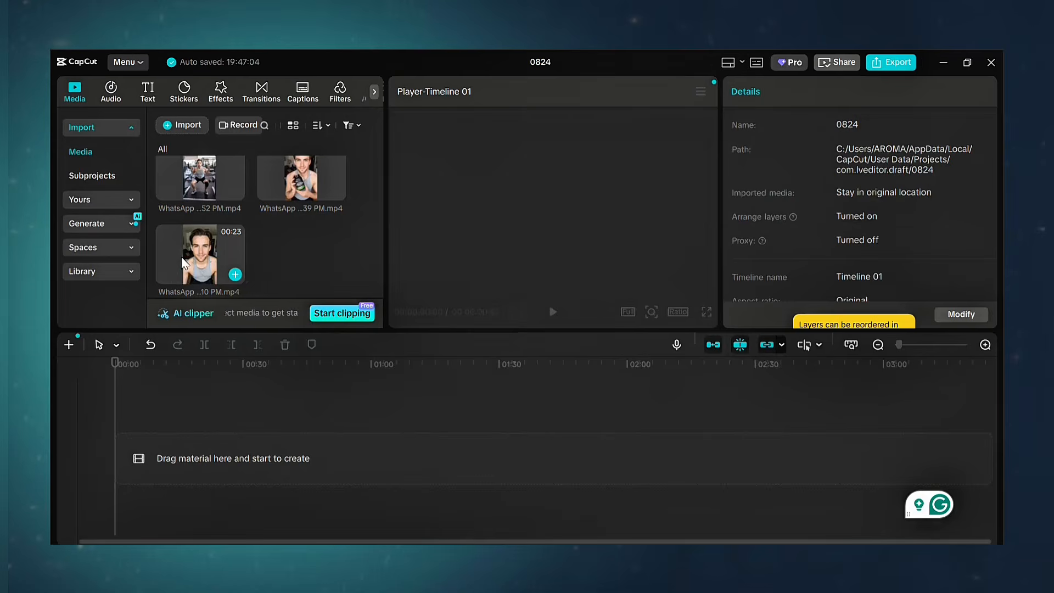
Step: Place the lip-synced talking video on the CapCut timeline and play about six seconds
left_click_drag(209, 261, 199, 447)
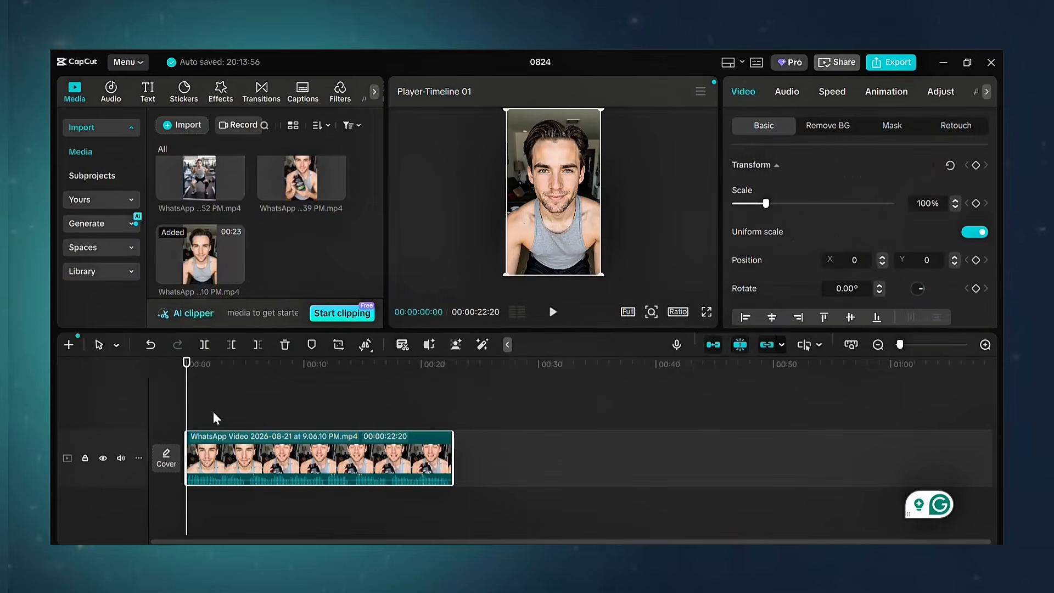
left_click(552, 312)
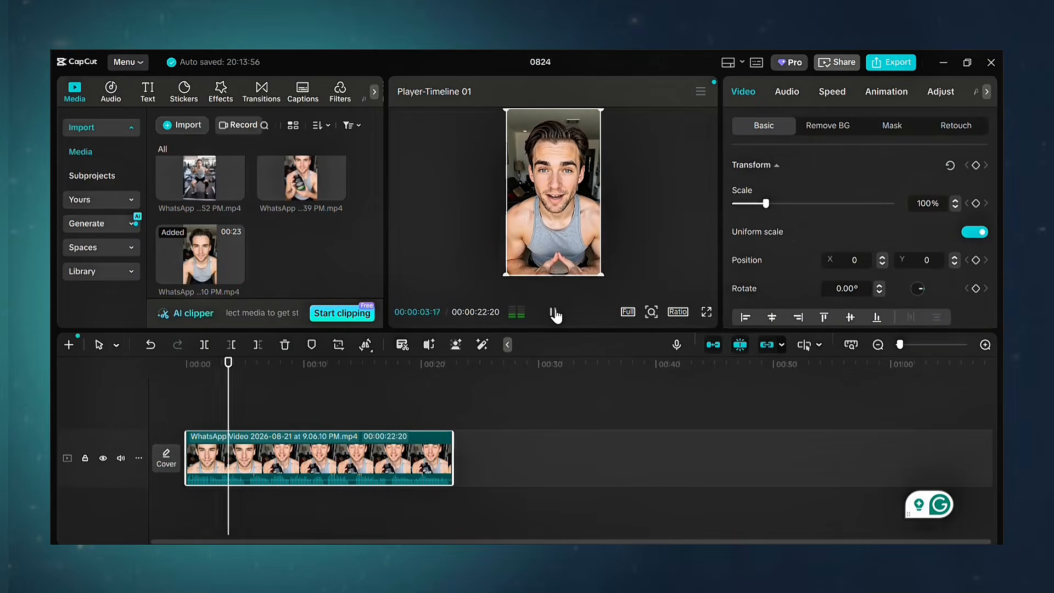
left_click(553, 312)
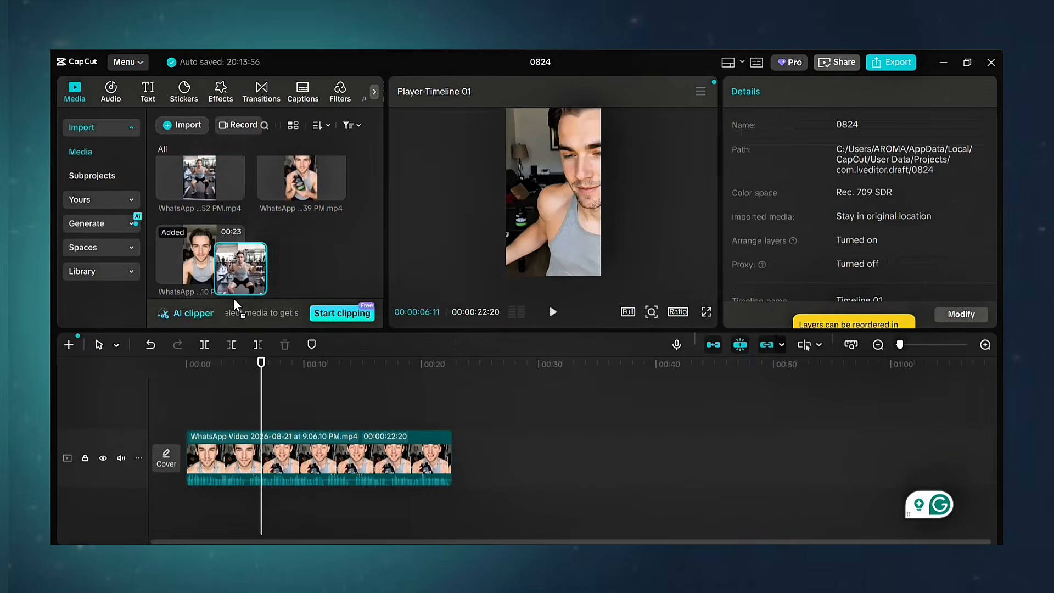
Step: Overlay the muted squat and creatine-holding B-roll clips above the main clip and review playback
mouse_move(230, 263)
left_mouse_down()
mouse_move(258, 375)
mouse_move(254, 417)
left_mouse_up()
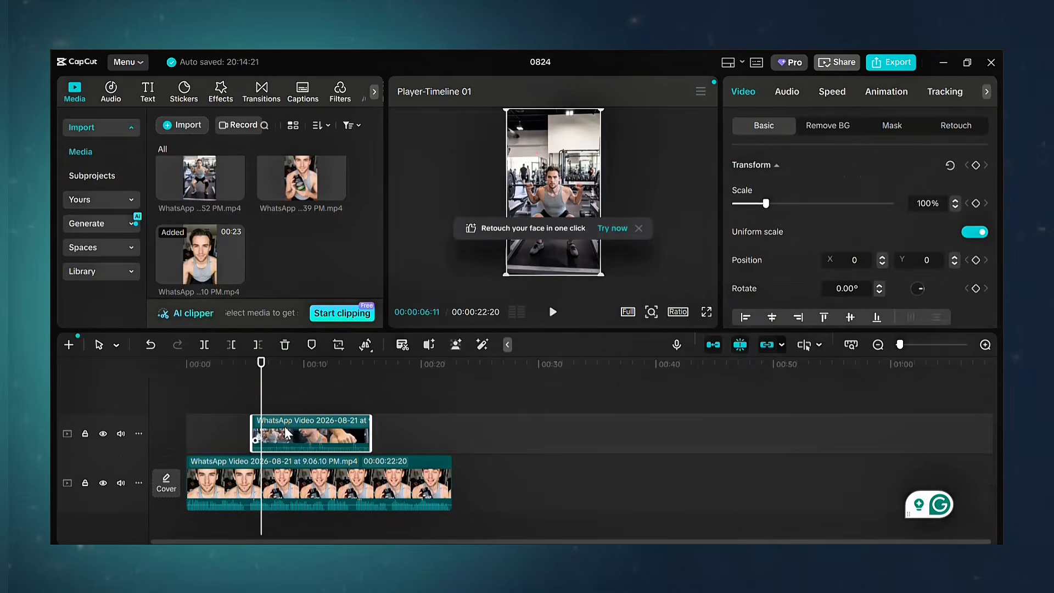
left_click(787, 92)
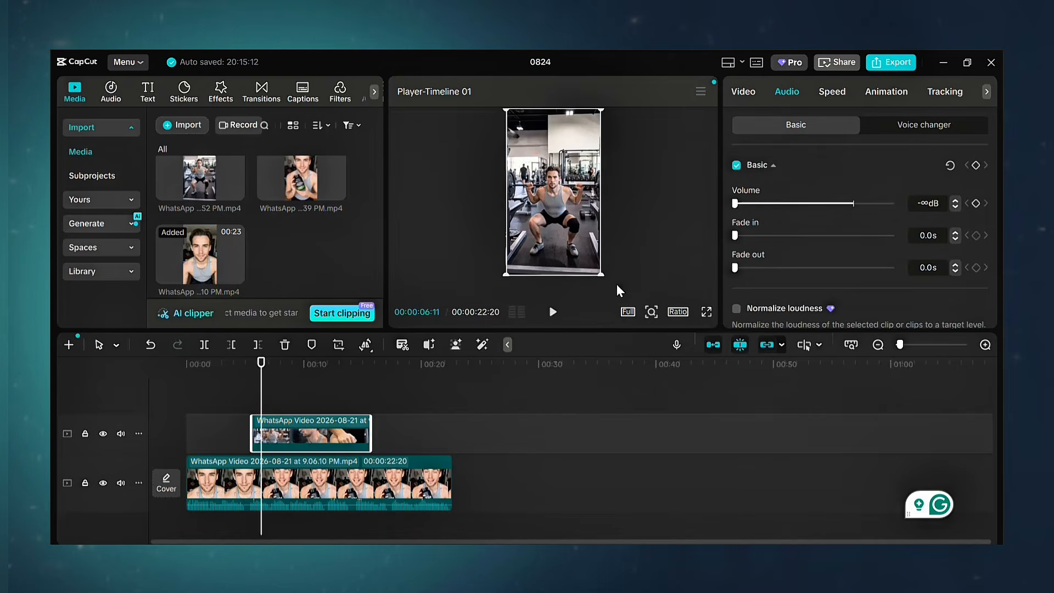
left_click_drag(305, 187, 443, 449)
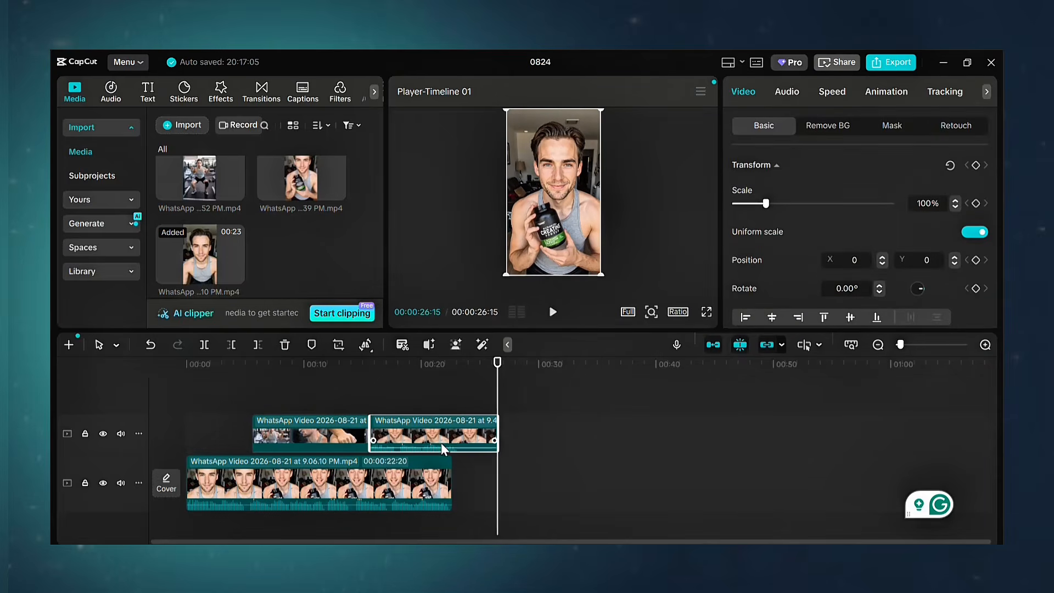
left_click(553, 312)
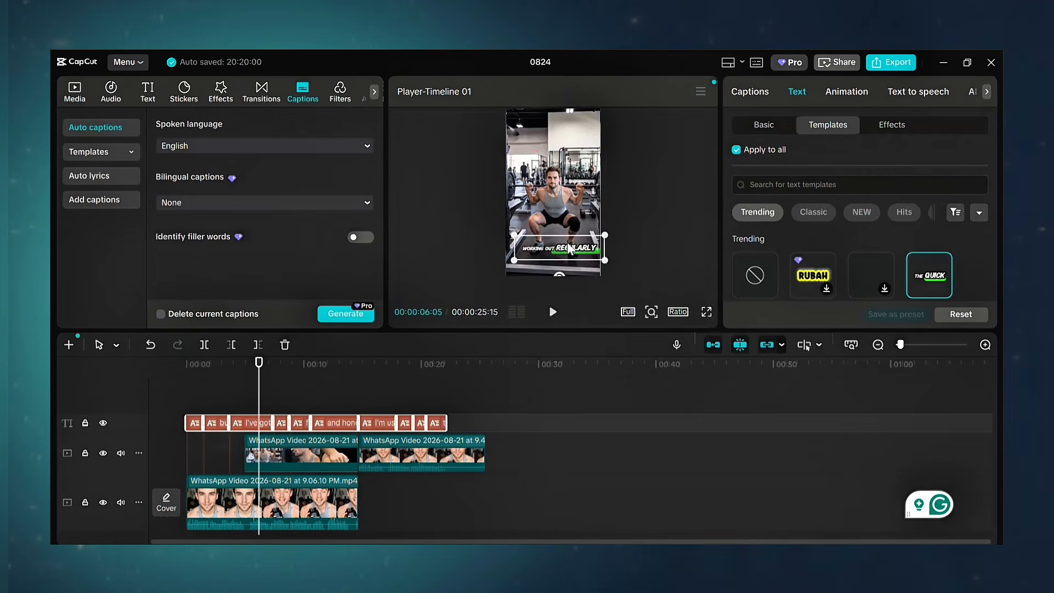
left_click(588, 397)
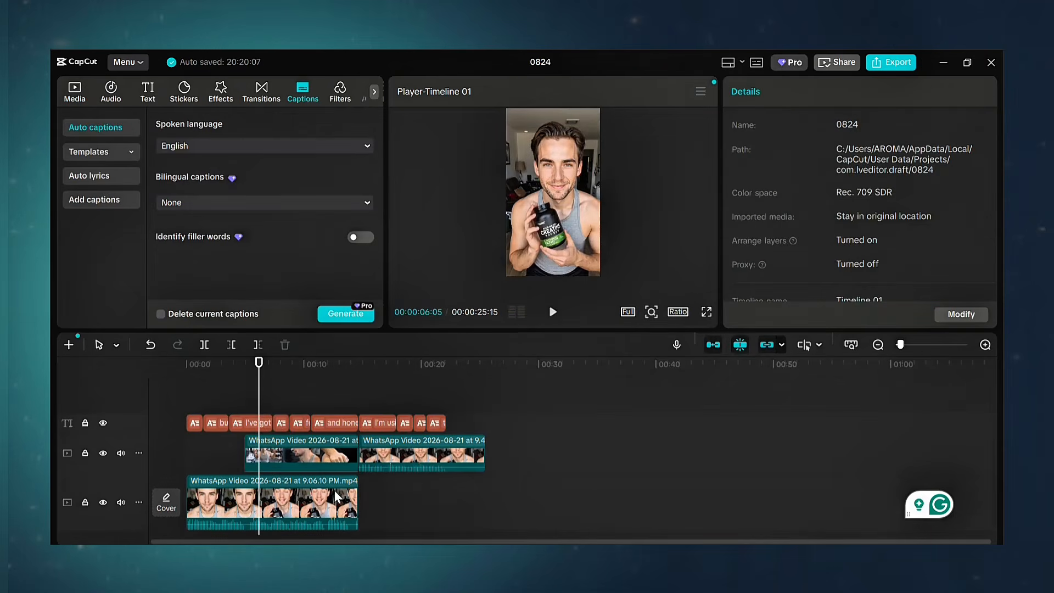